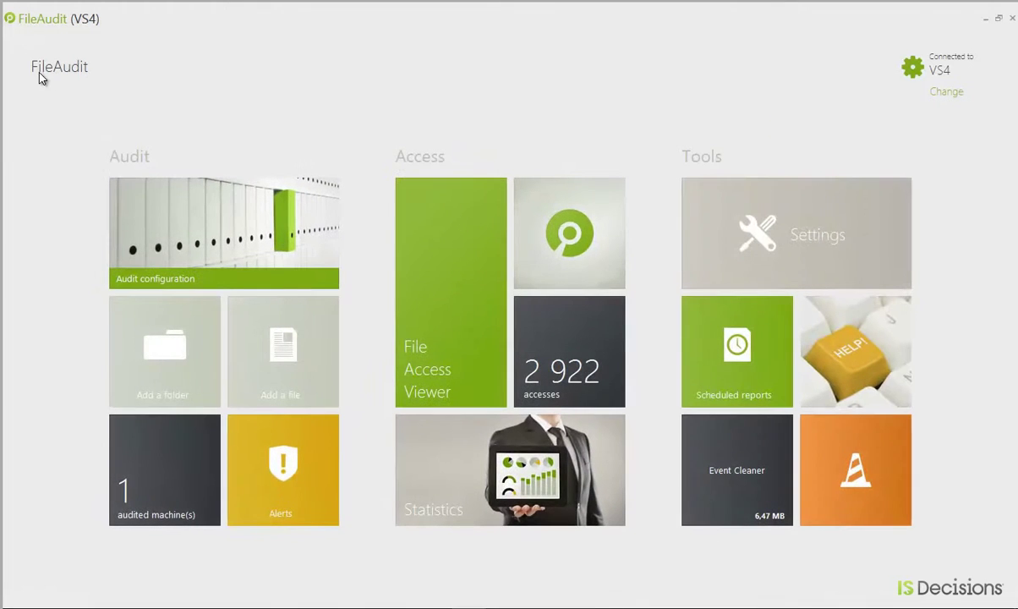
Step: In the File Access Viewer, filter the events to the C:\Accounting path only
click(395, 259)
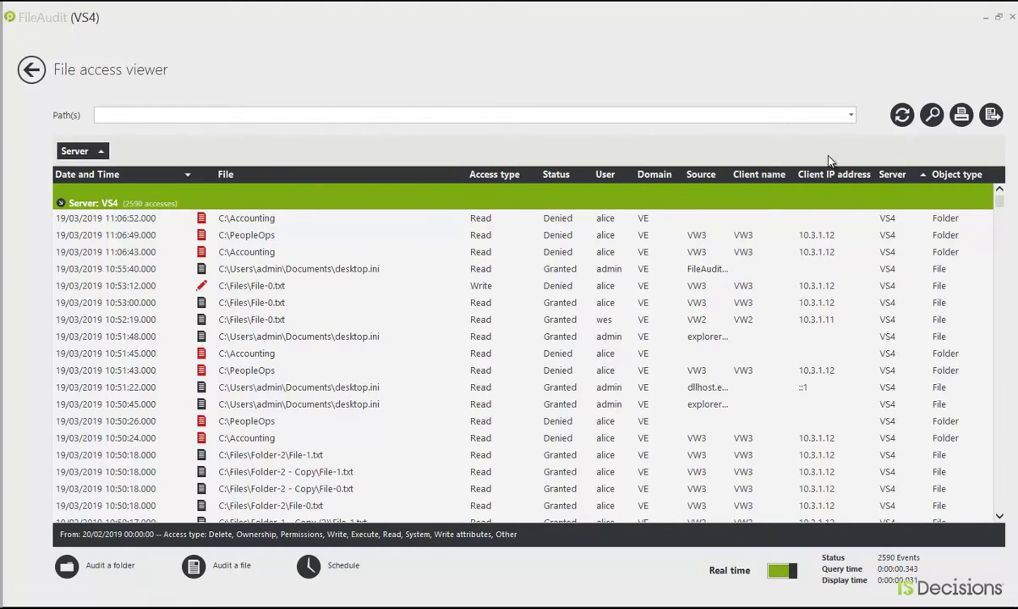
click(851, 116)
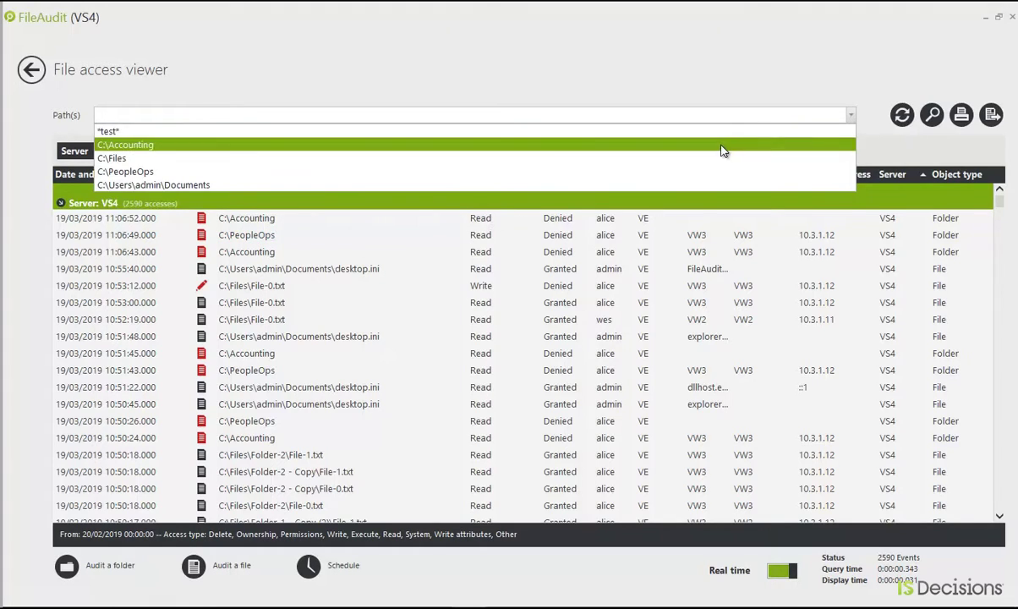
click(721, 144)
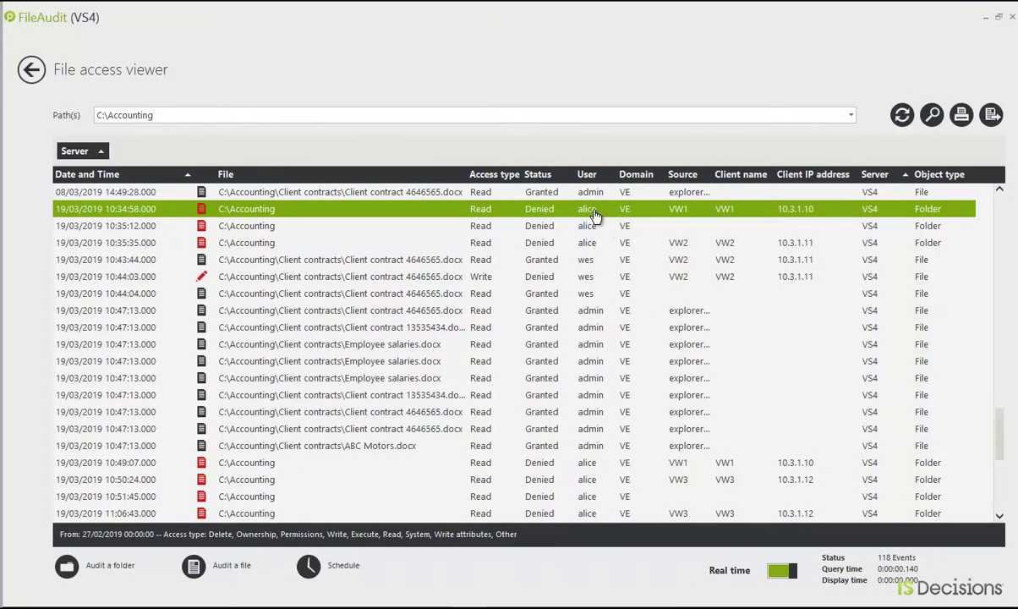
Step: Open the activity page of the user denied on C:\Accounting and scroll through their accesses
click(589, 213)
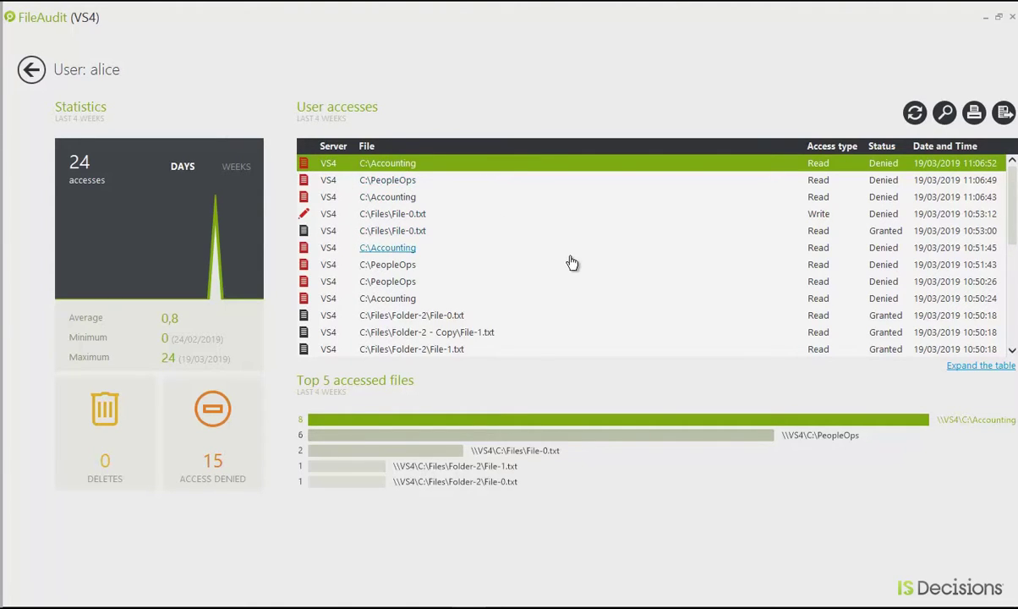
scroll(572, 264, down, 3)
scroll(573, 266, down, 2)
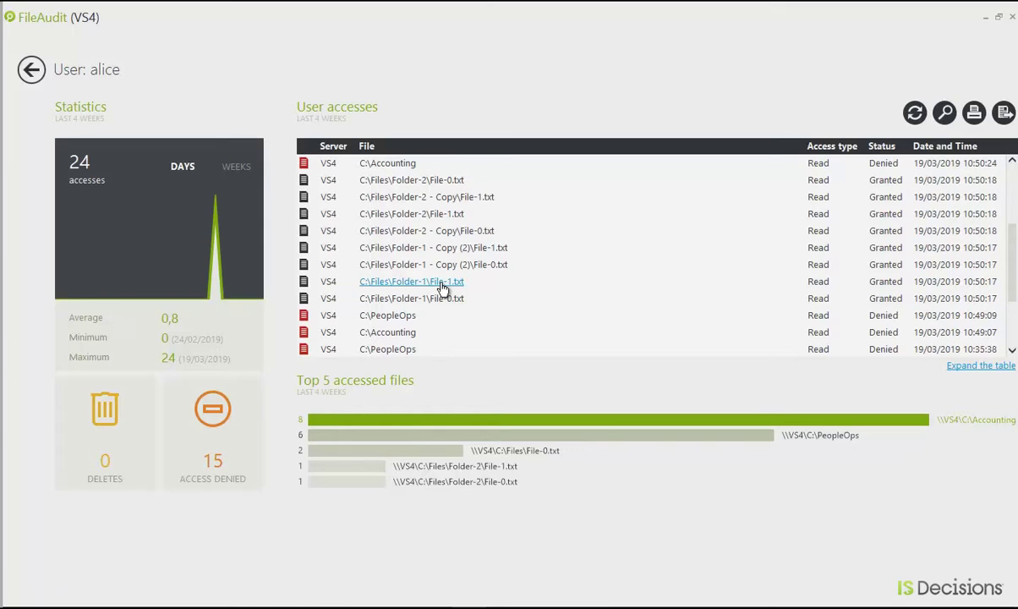
Step: Export the user's four-week access report to a PDF in Documents without opening it
click(974, 116)
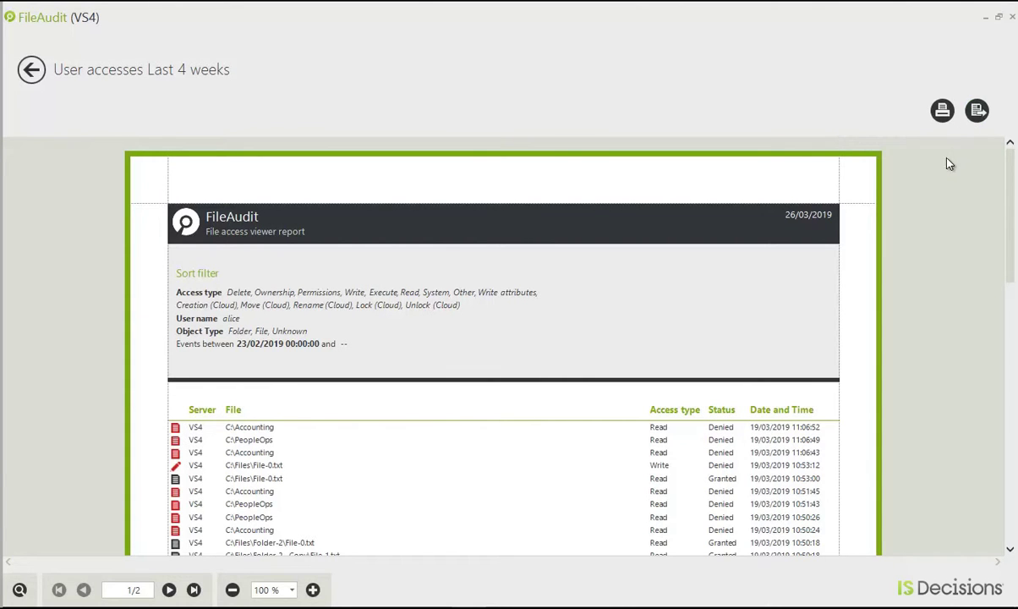
click(978, 111)
click(965, 110)
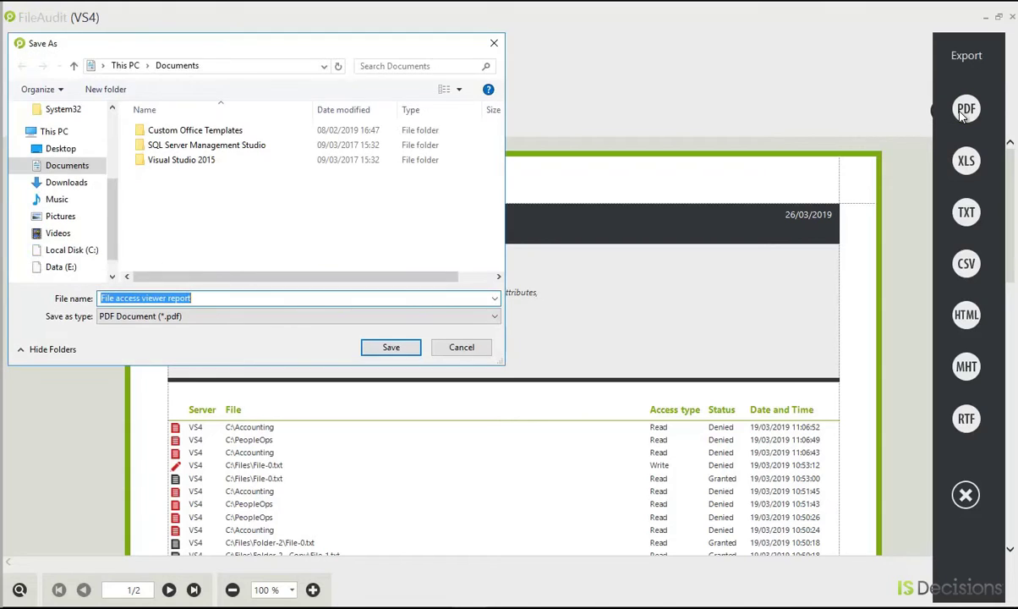
text(Alice's)
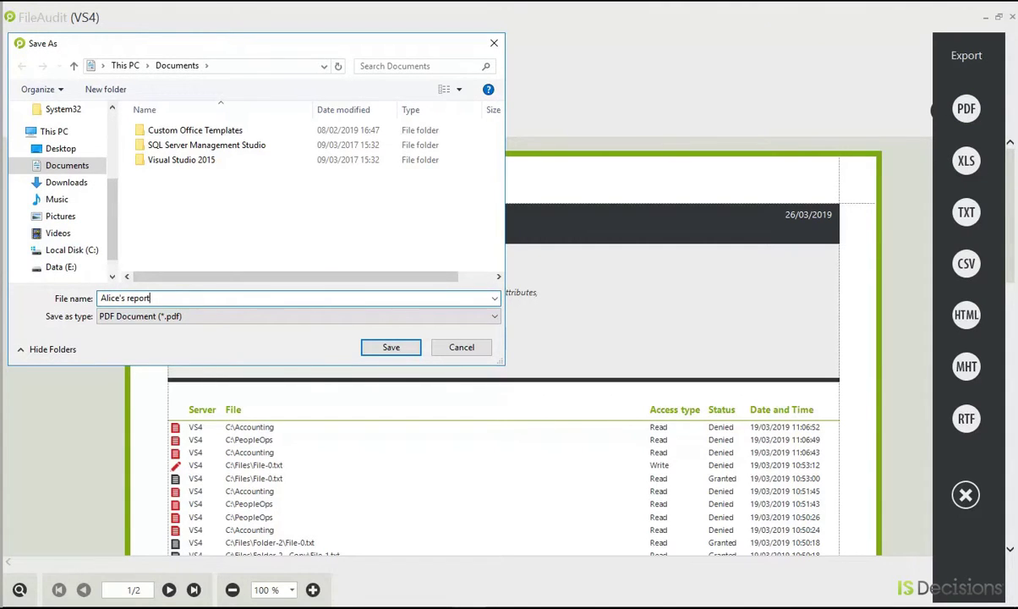
click(385, 348)
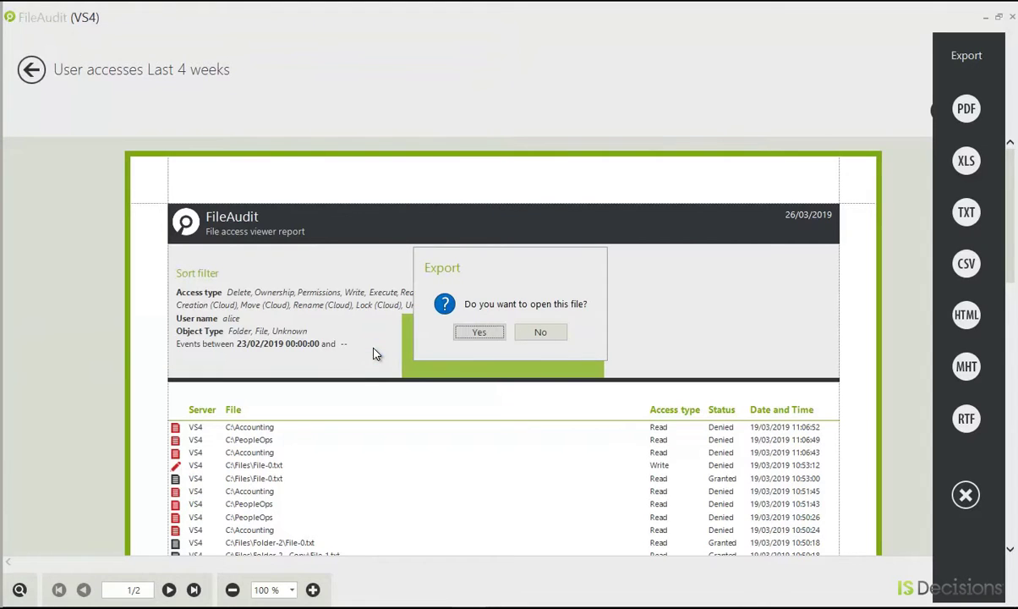
click(548, 335)
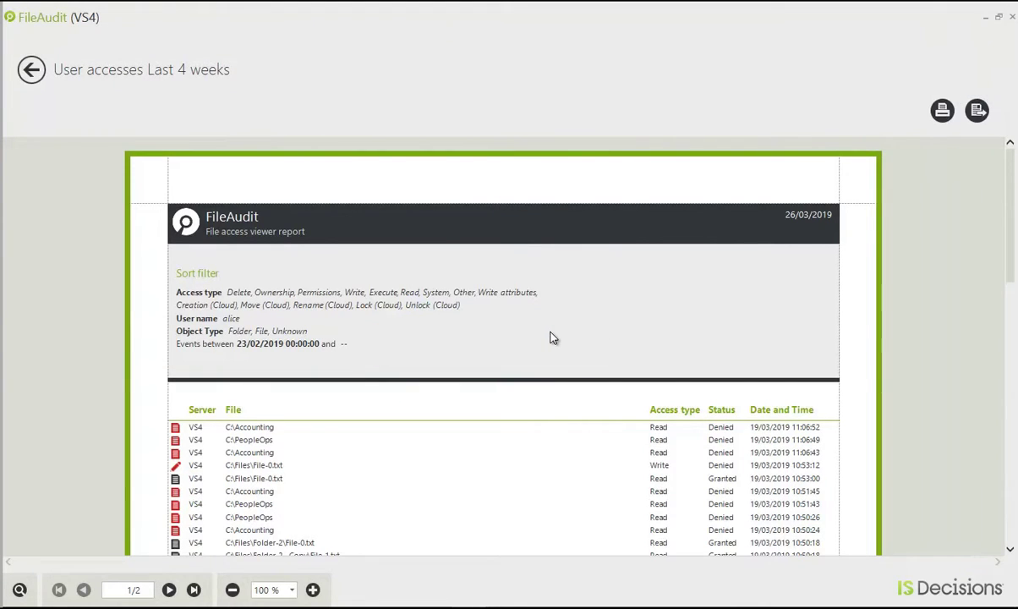
click(34, 73)
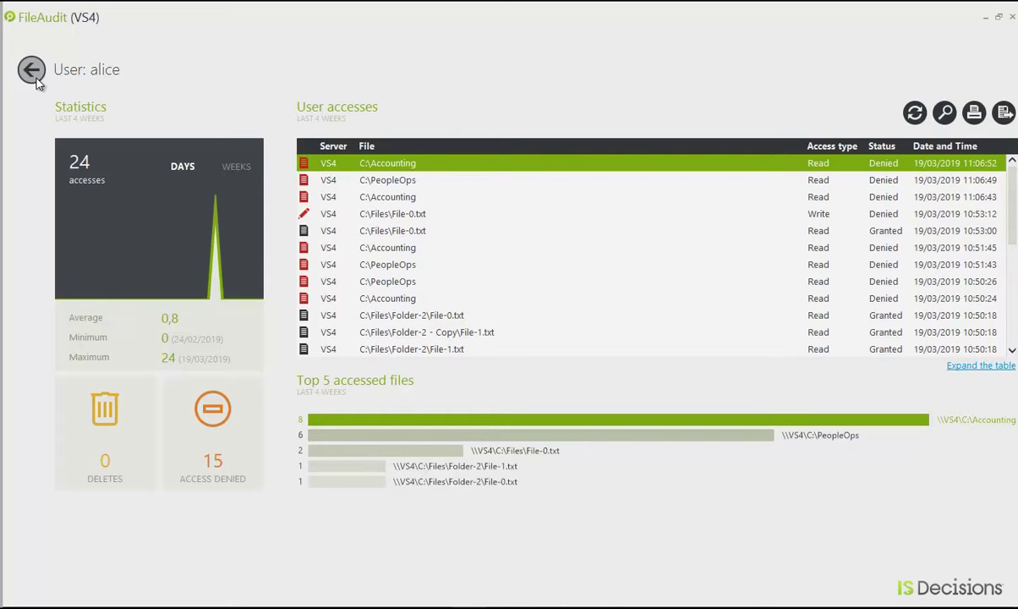
Step: Go from the home screen to Alerts and start a new single-access alert
click(33, 74)
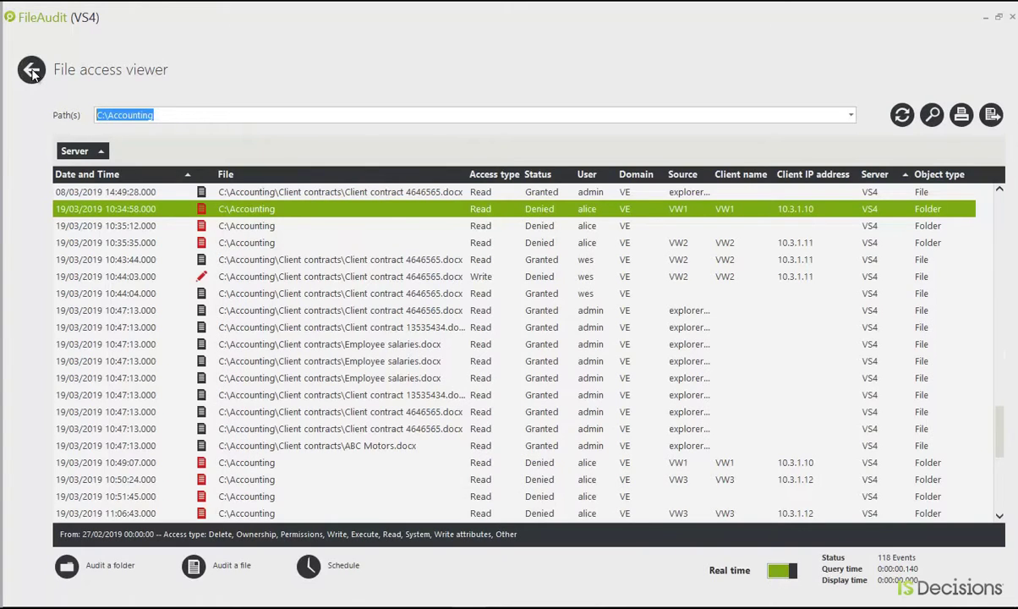
click(34, 73)
click(284, 499)
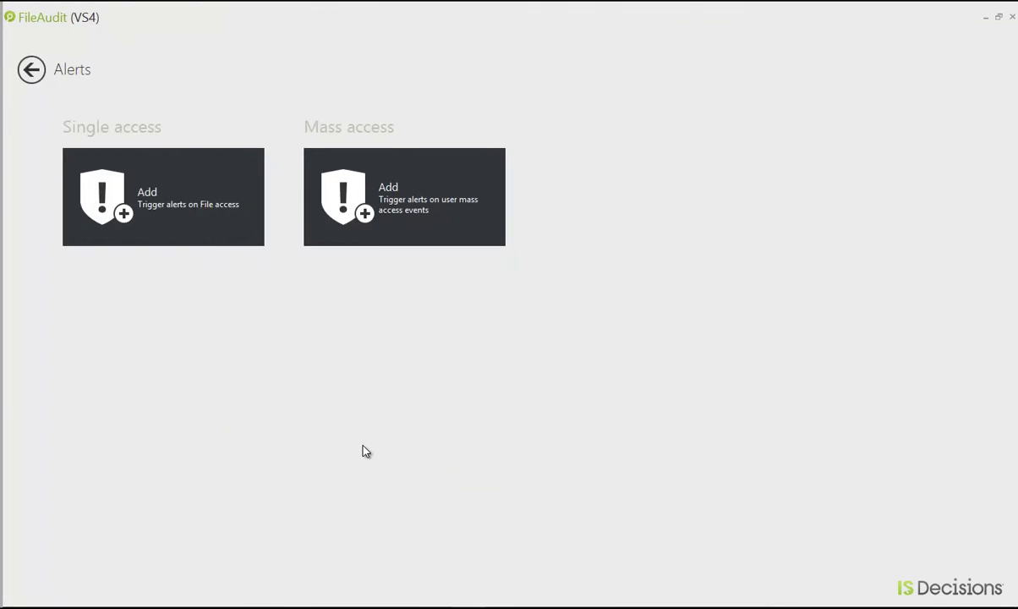
click(195, 201)
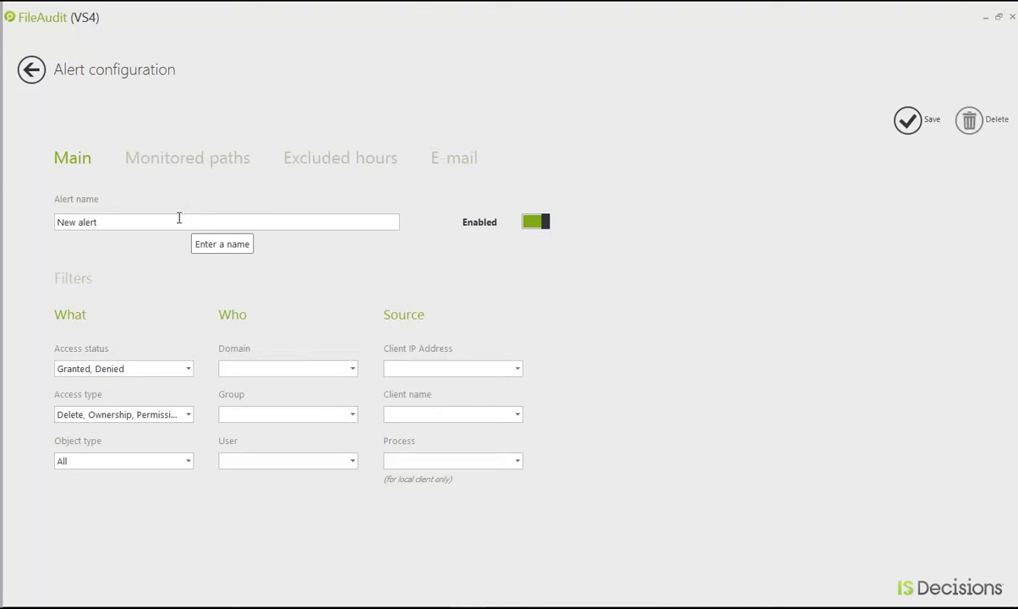
Step: Rename the alert with 'Denied', limit Access status to Denied only, and fill in the User filter
drag(111, 221, 57, 219)
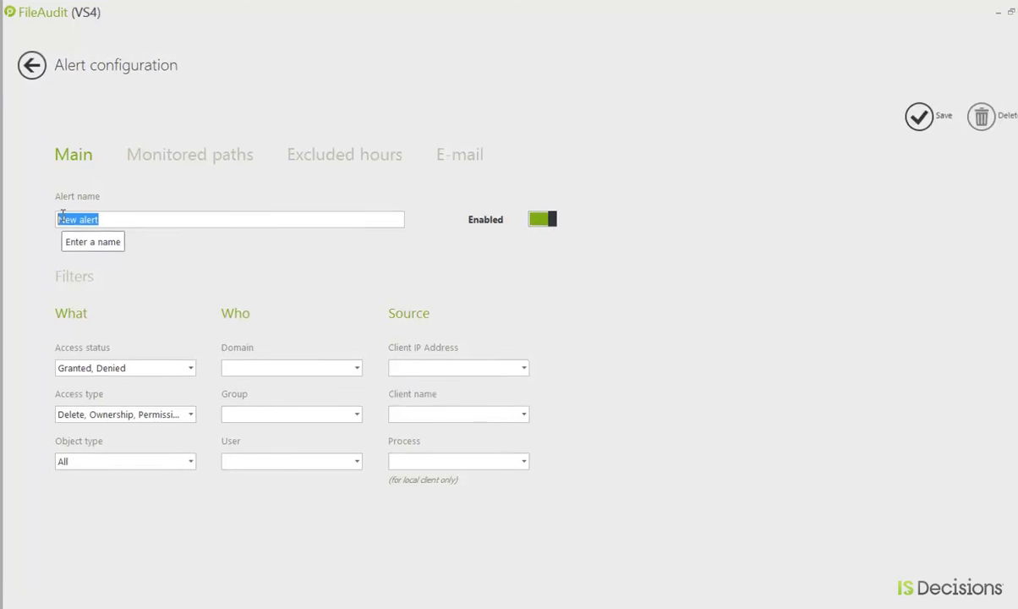
text(Deni)
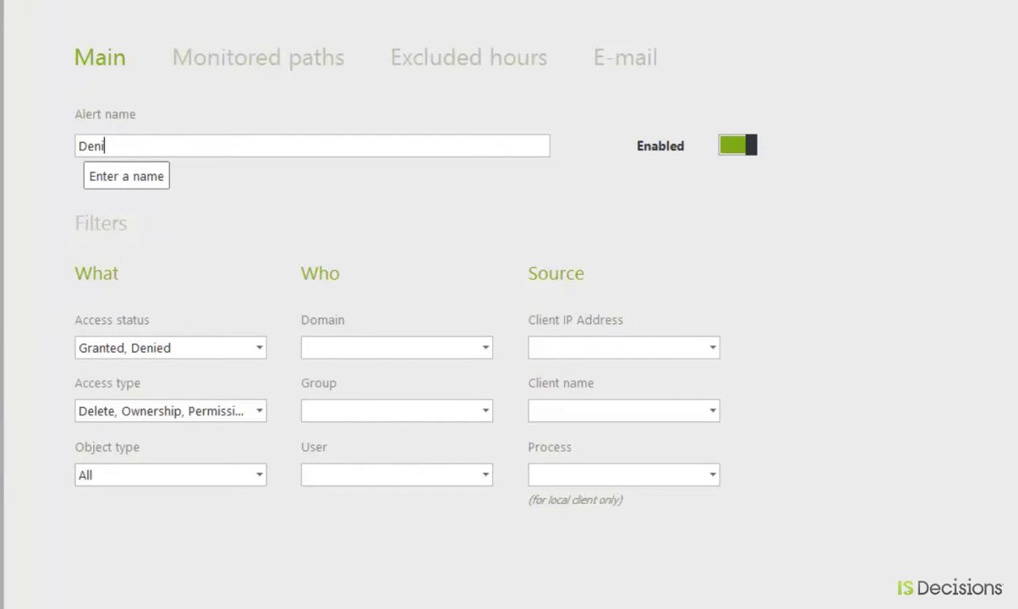
text(ed Access Alice)
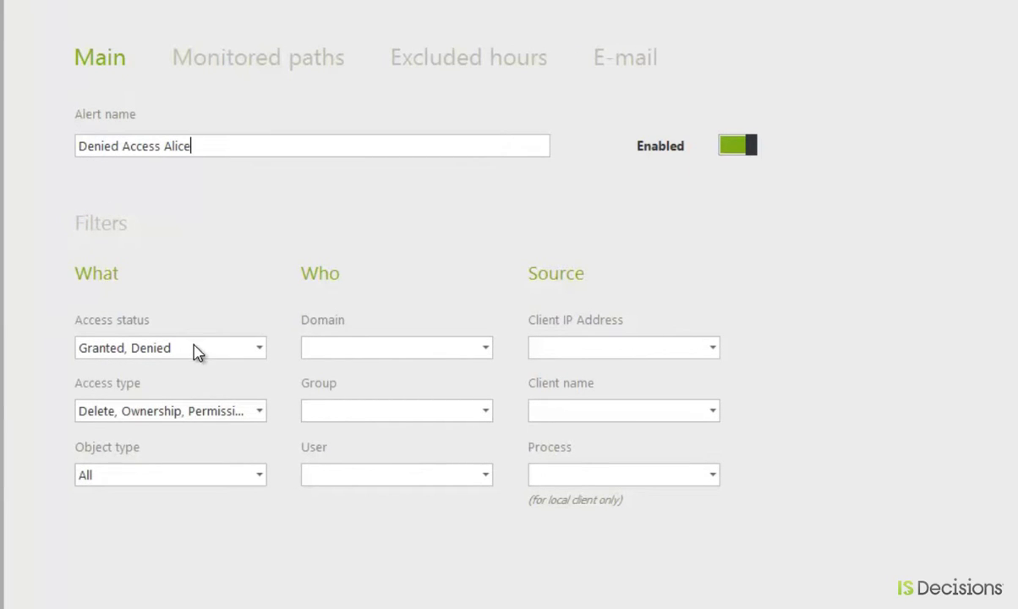
click(189, 347)
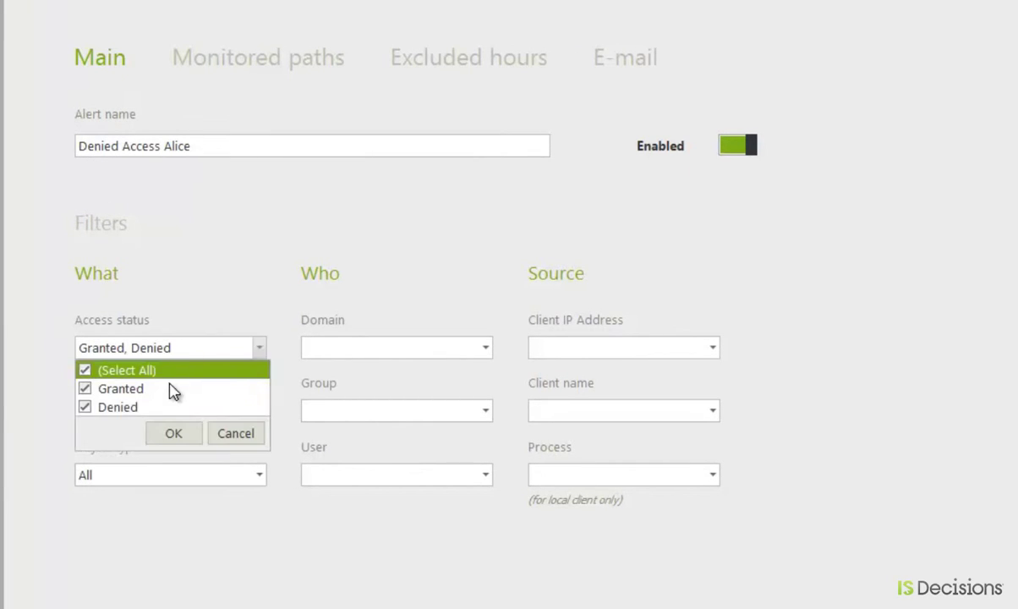
click(92, 370)
click(88, 407)
click(162, 432)
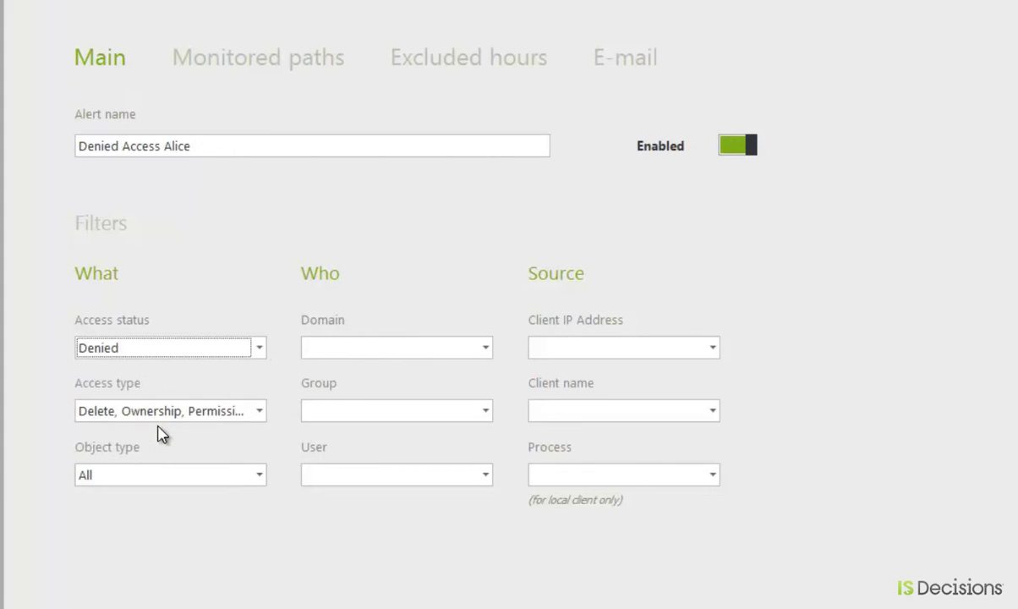
click(335, 471)
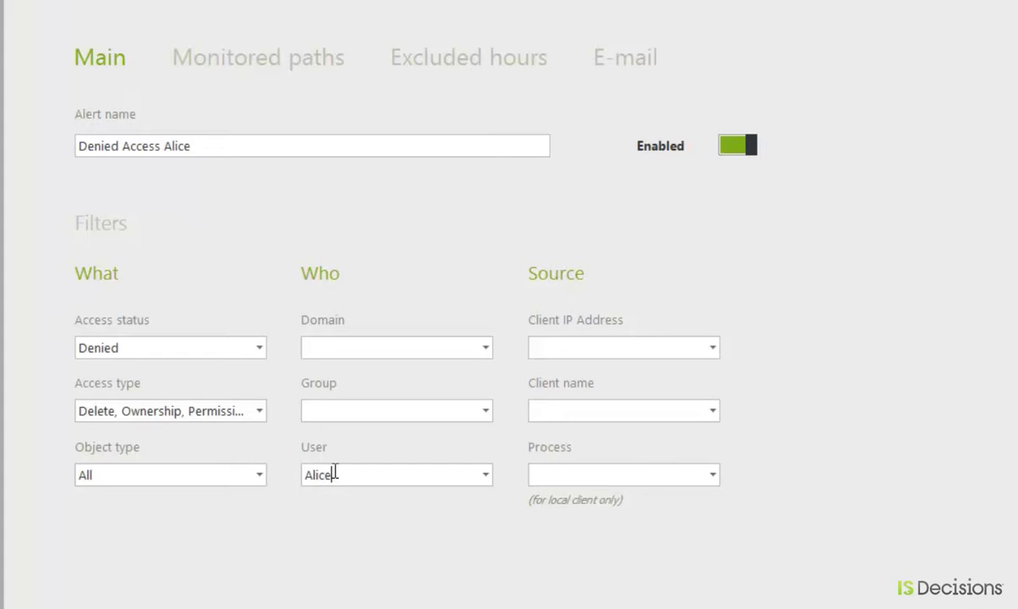
click(300, 65)
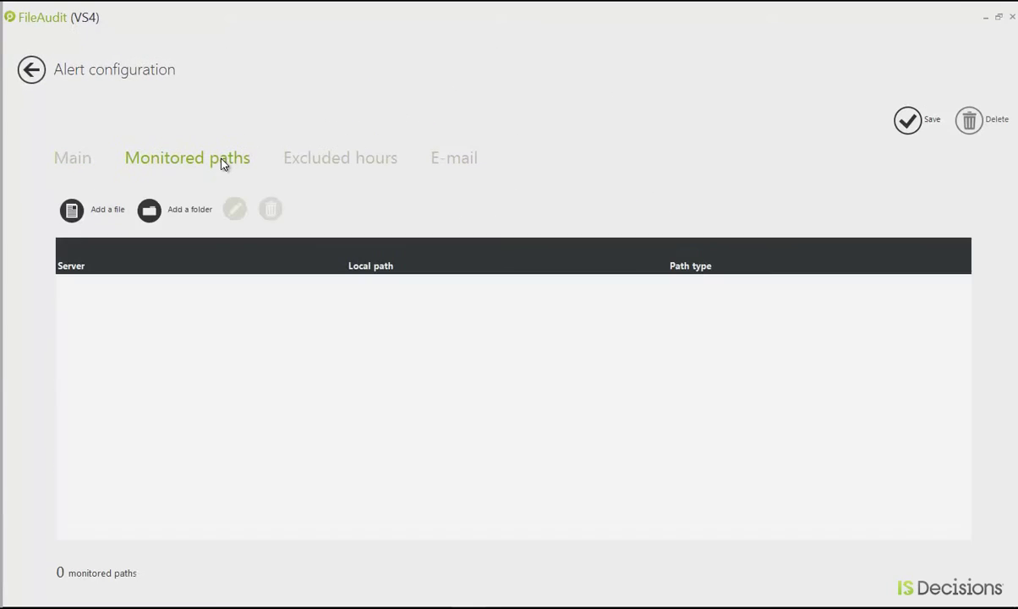
Step: Add C:\Accounting as a monitored folder for the alert
click(166, 210)
click(974, 223)
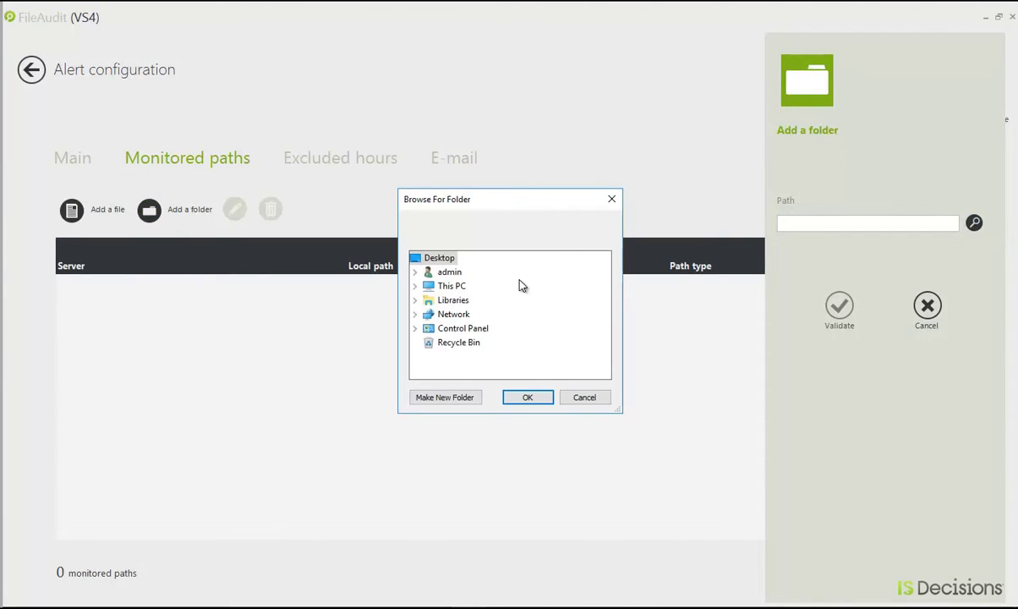
double_click(429, 284)
scroll(606, 306, down, 1)
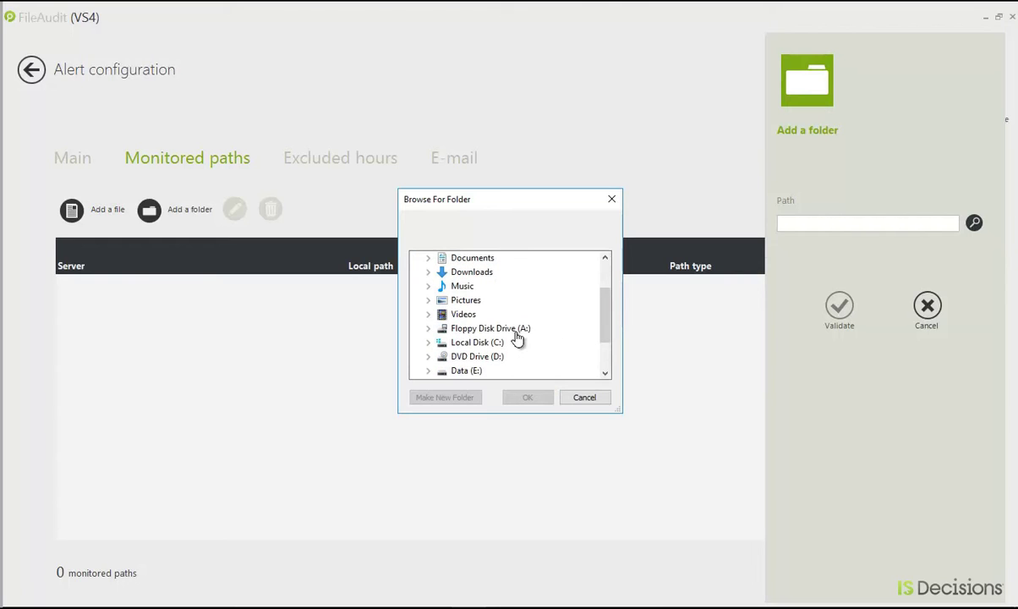
double_click(521, 343)
double_click(498, 273)
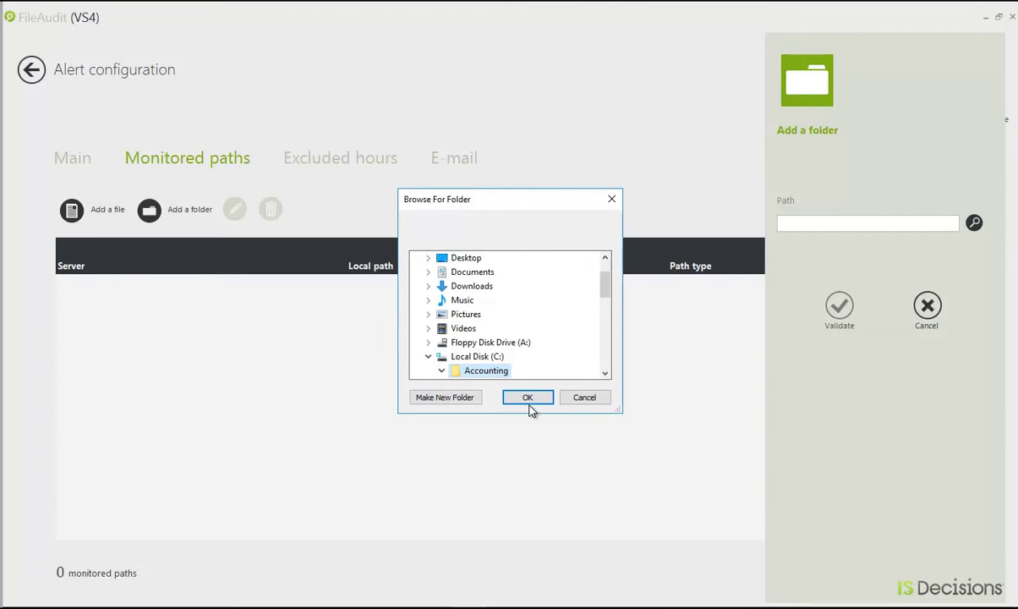
click(527, 397)
click(840, 309)
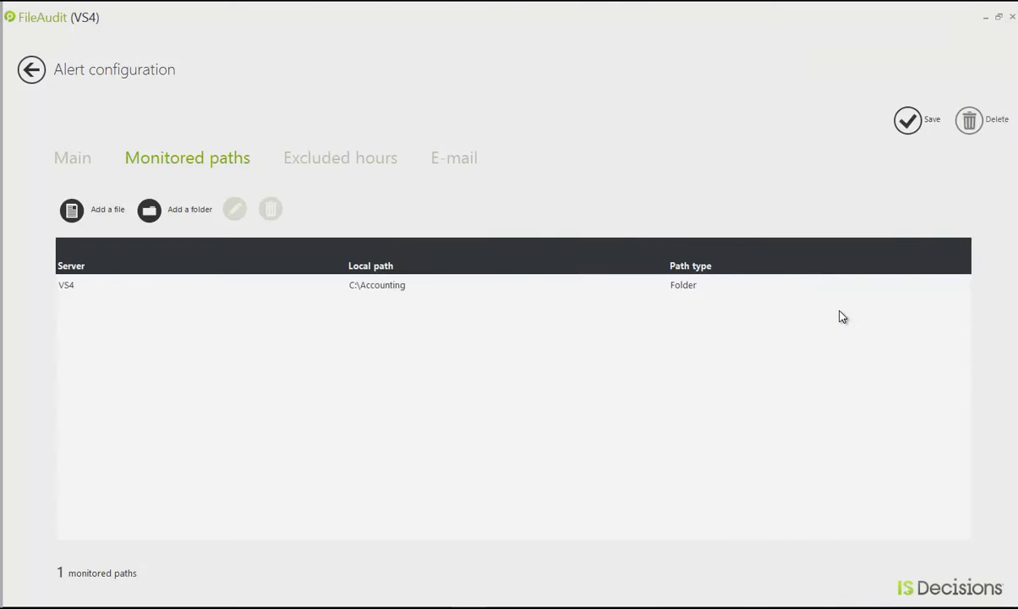
Step: Add C:\PeopleOps as a second monitored folder, then view the Excluded hours settings
click(149, 209)
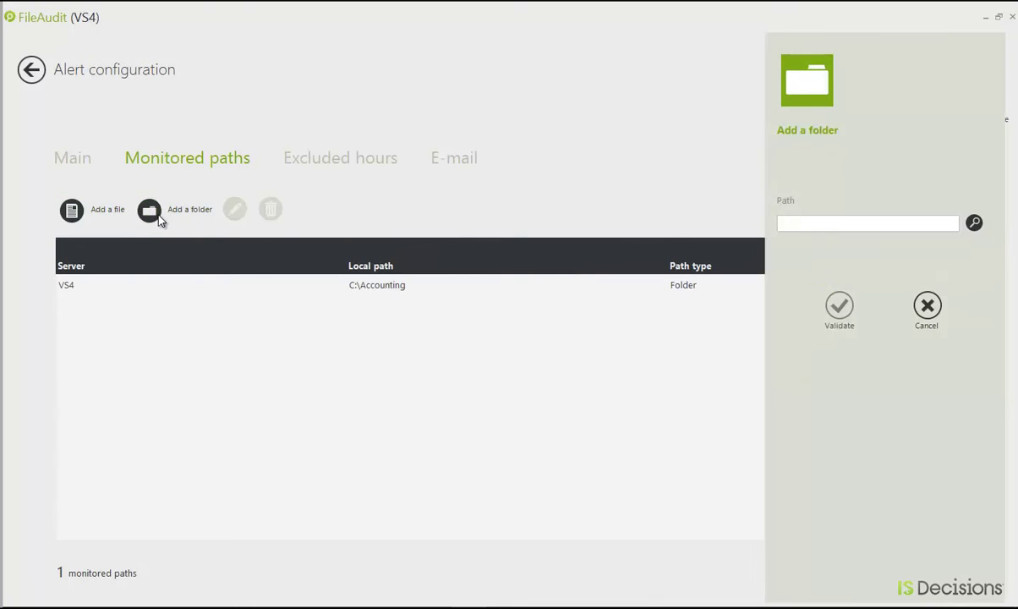
click(973, 224)
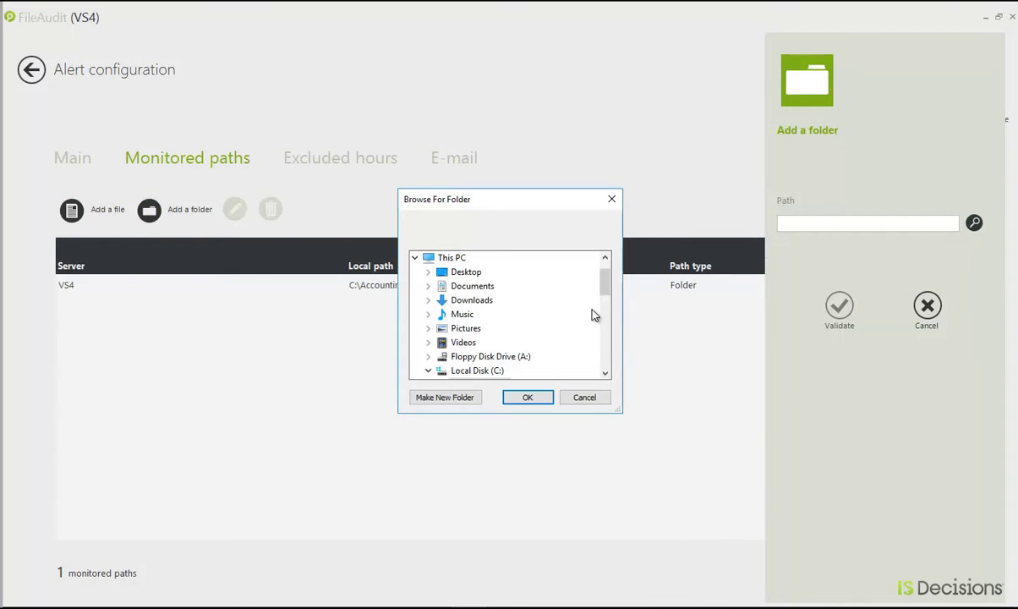
drag(607, 288, 602, 325)
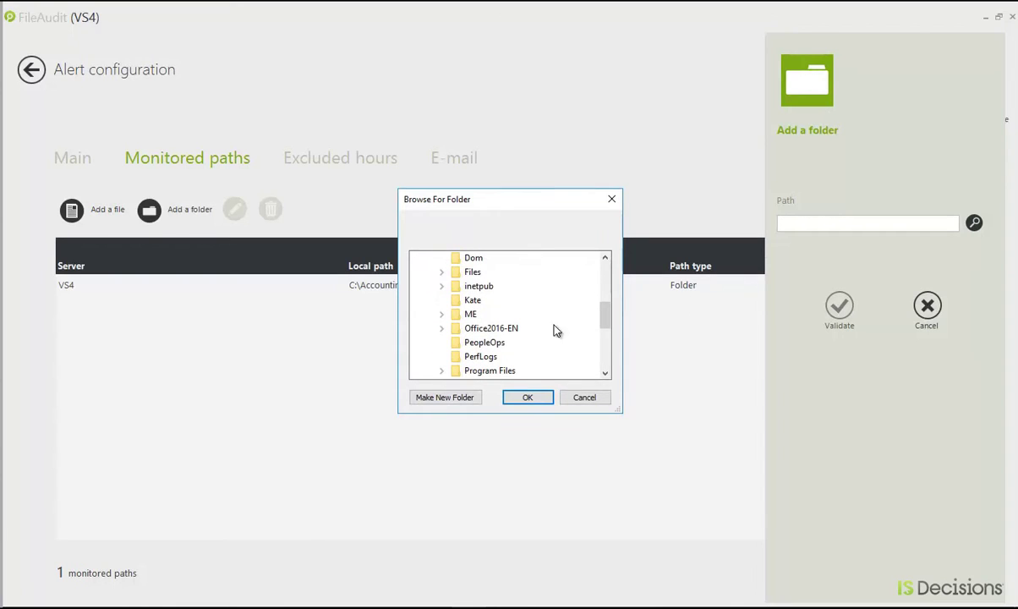
click(495, 342)
click(527, 397)
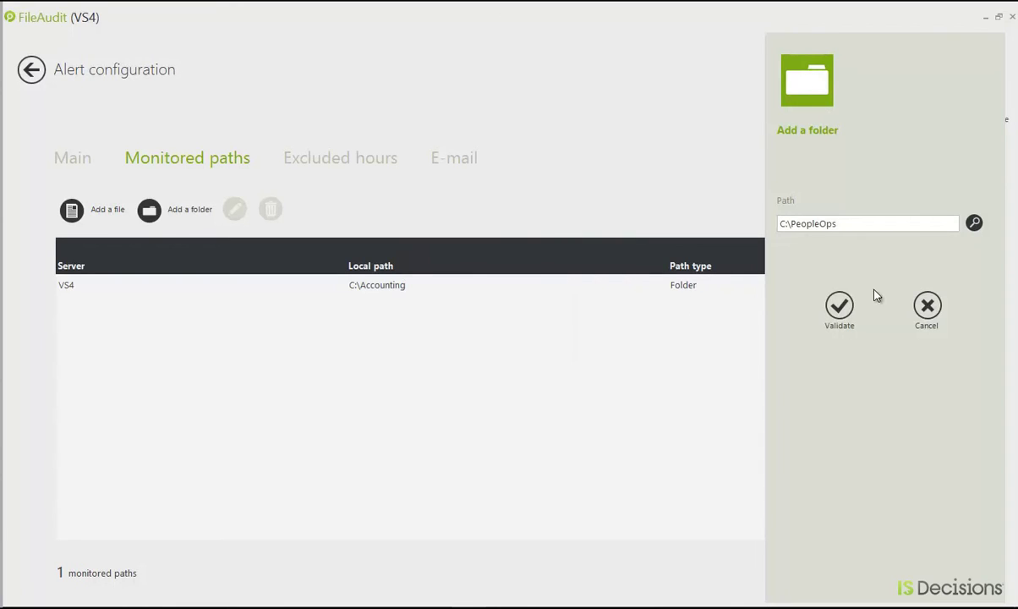
click(840, 308)
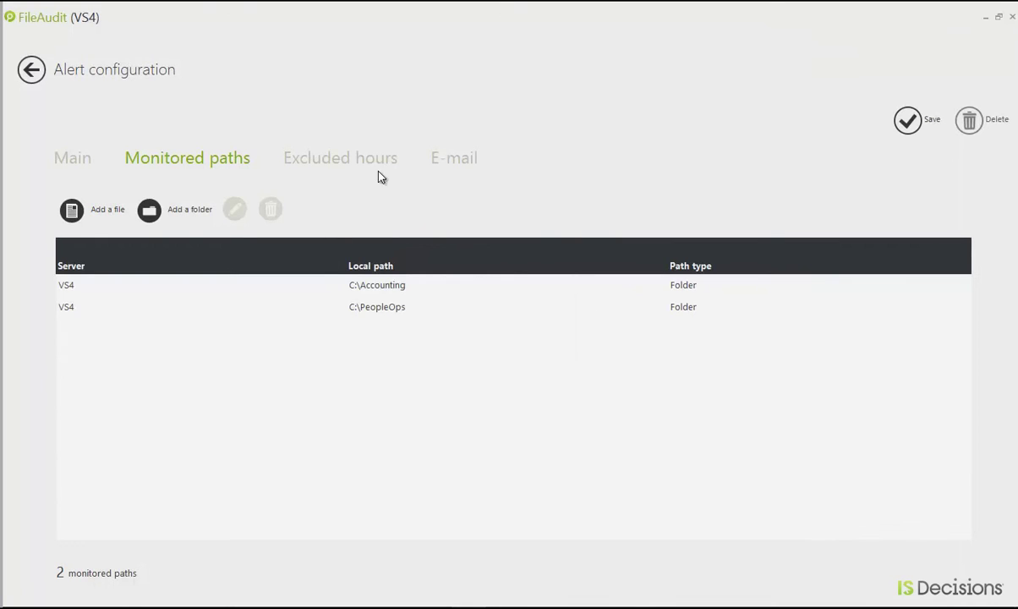
click(347, 169)
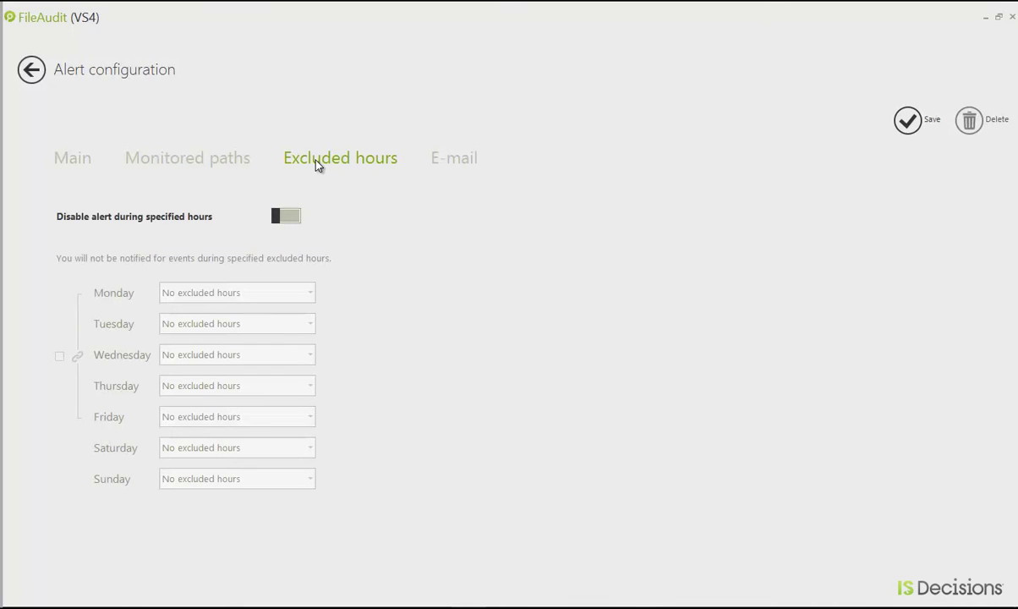
Step: Add the saved admin recipient to the alert's e-mail notifications
click(472, 168)
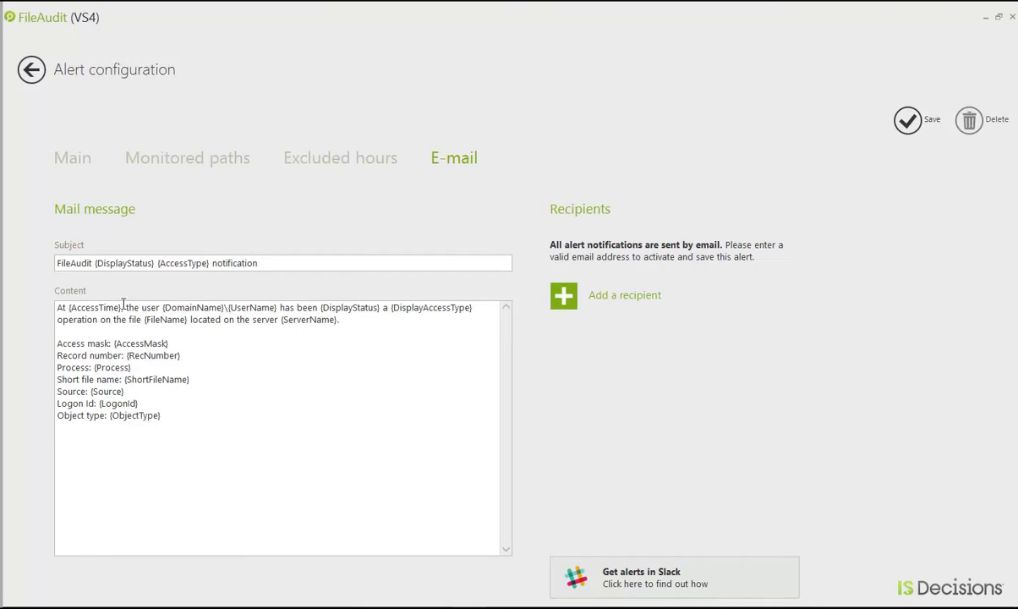
click(605, 302)
click(831, 309)
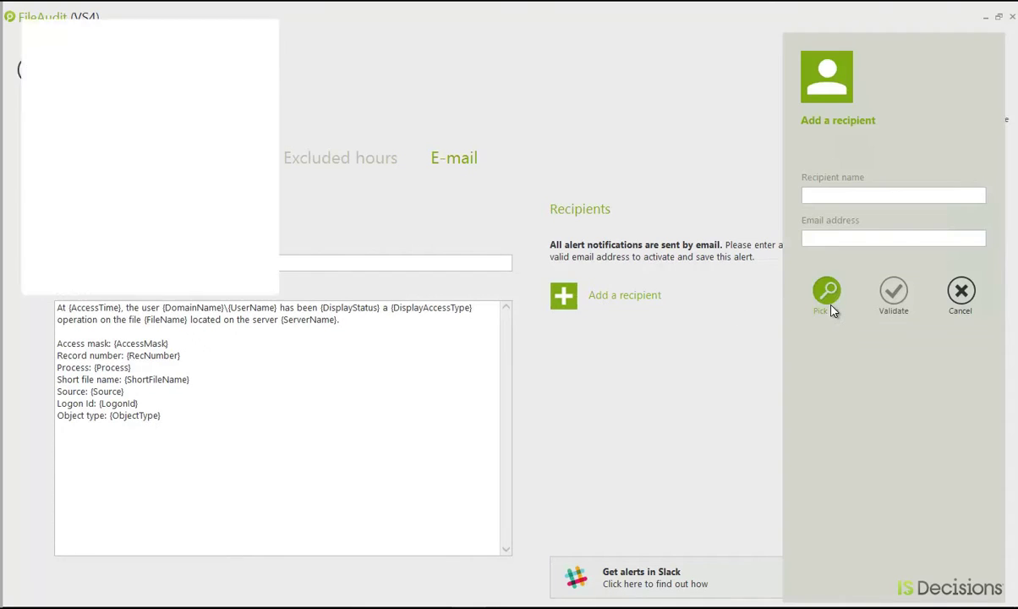
click(124, 77)
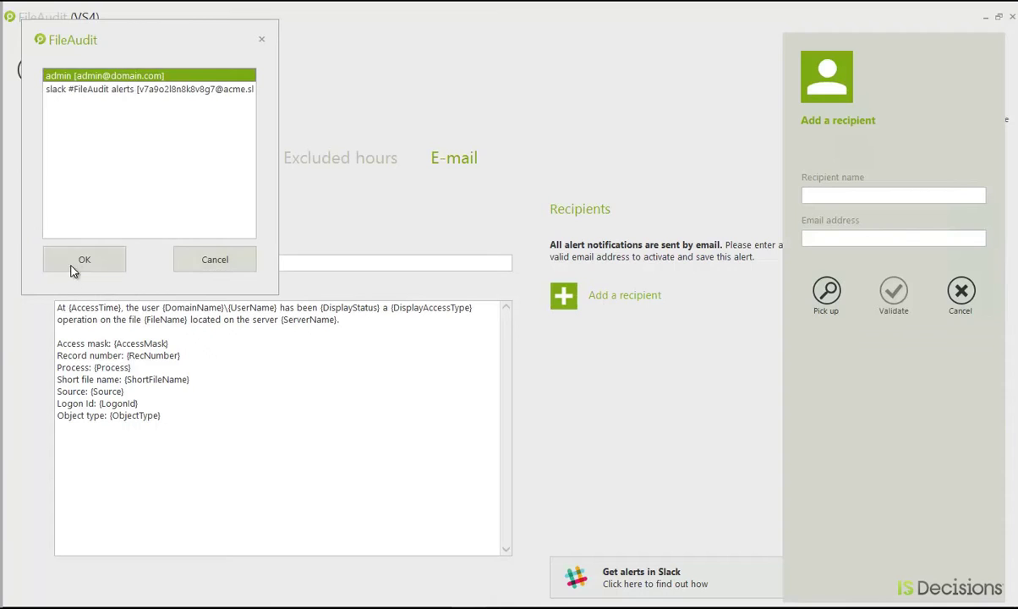
click(73, 269)
click(893, 291)
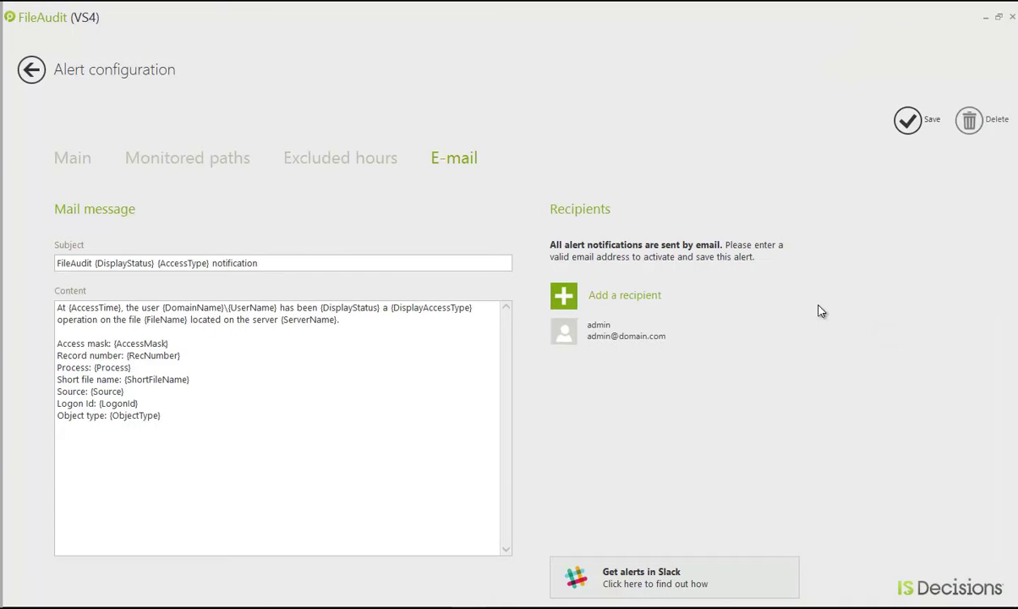
Step: Add the Slack #FileAudit alerts channel as a second recipient and save the denied-access alert
click(630, 296)
click(826, 290)
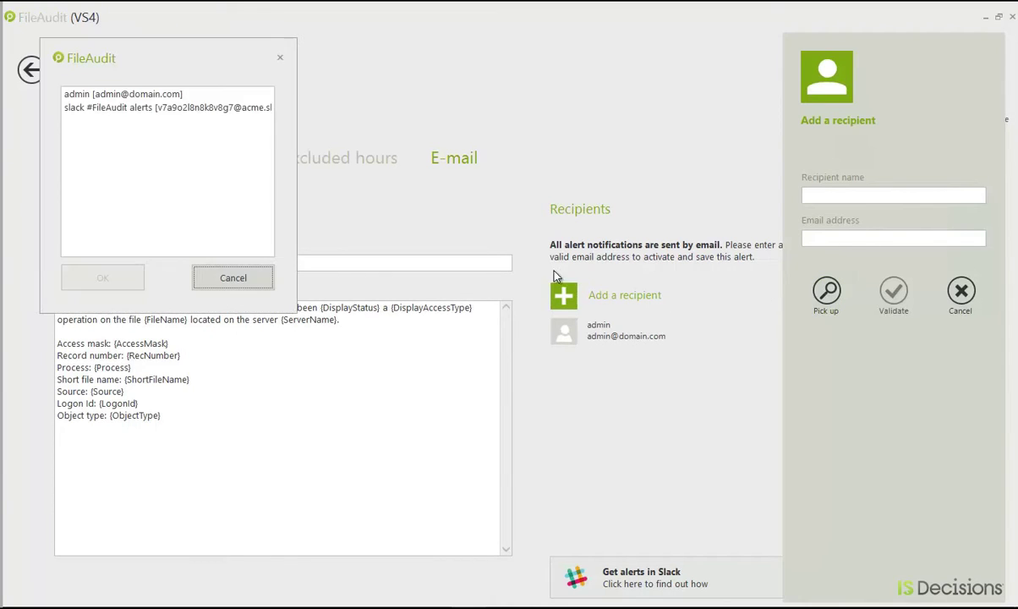
click(159, 108)
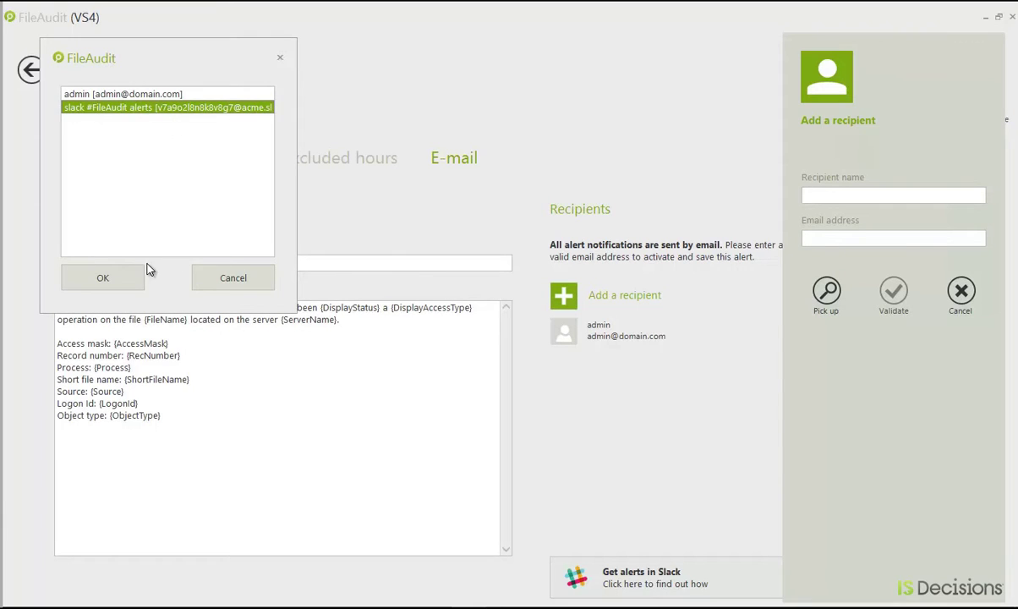
click(102, 277)
click(895, 294)
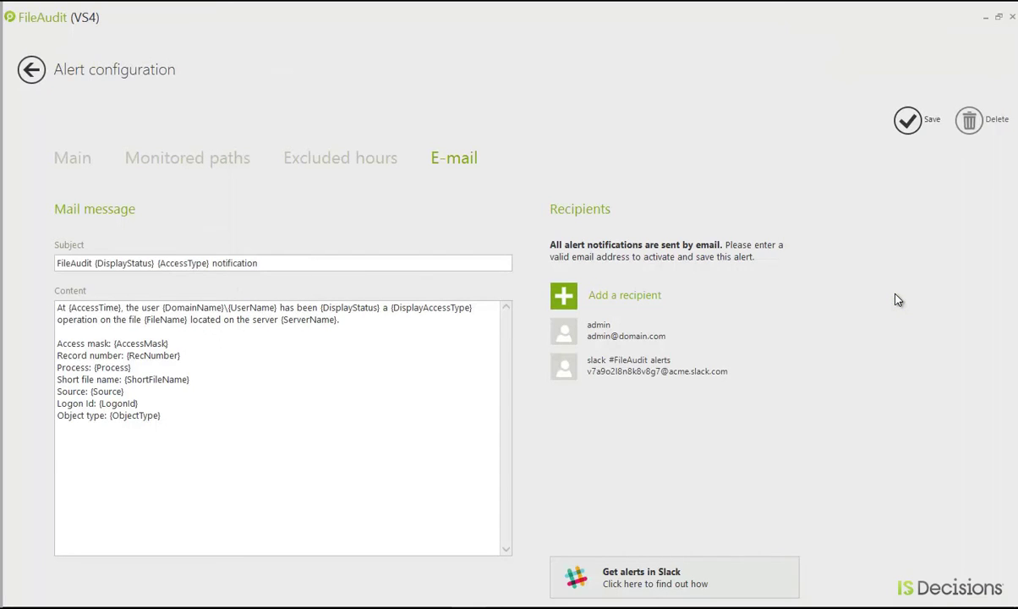
click(909, 120)
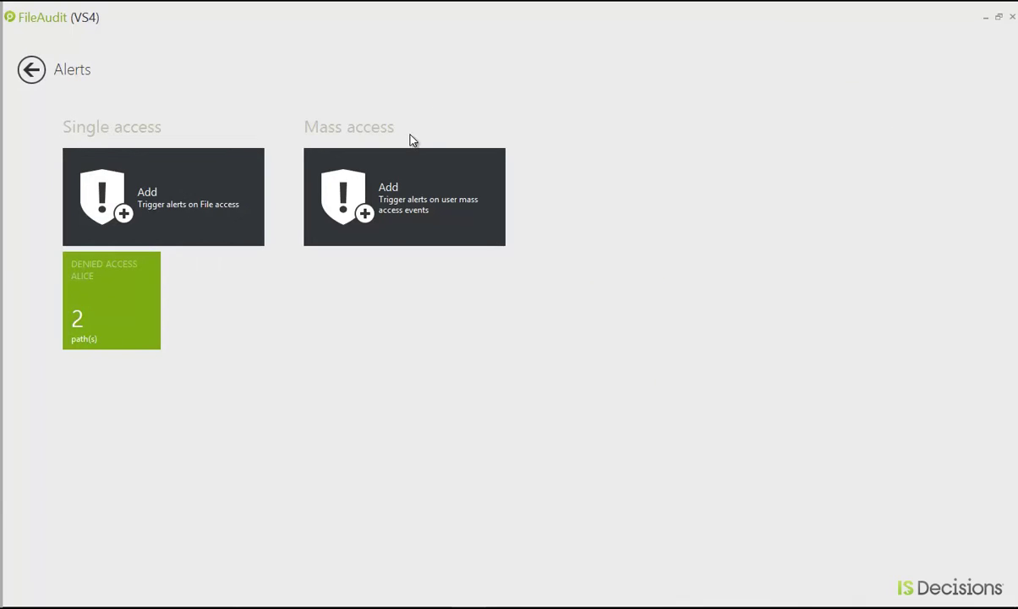
Step: Create a new alert from the Mass access Add tile
click(408, 192)
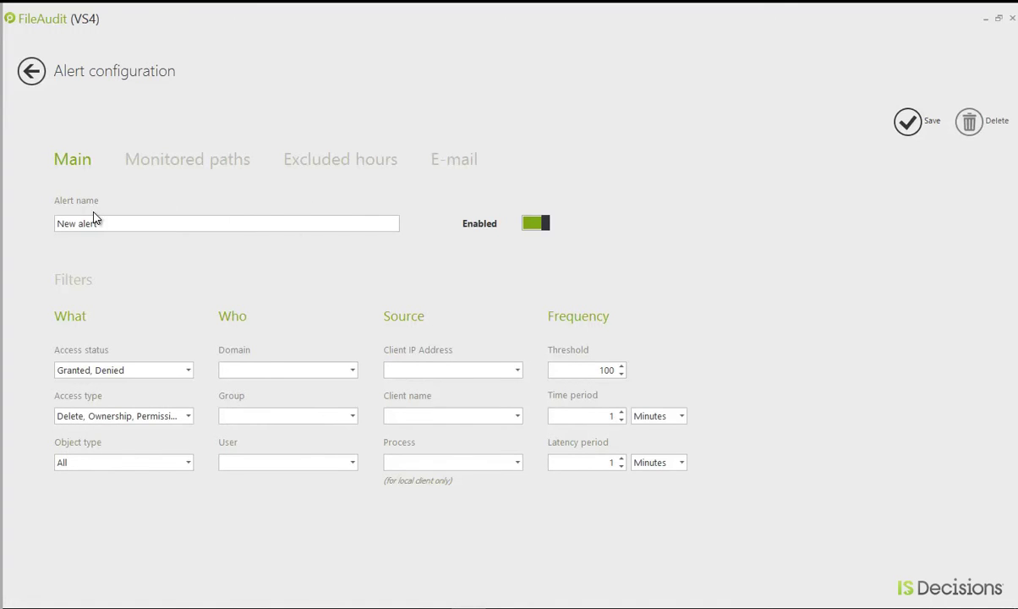
Step: Name the alert 'Mass access' plus the user's name and filter it to that user
drag(106, 223, 51, 223)
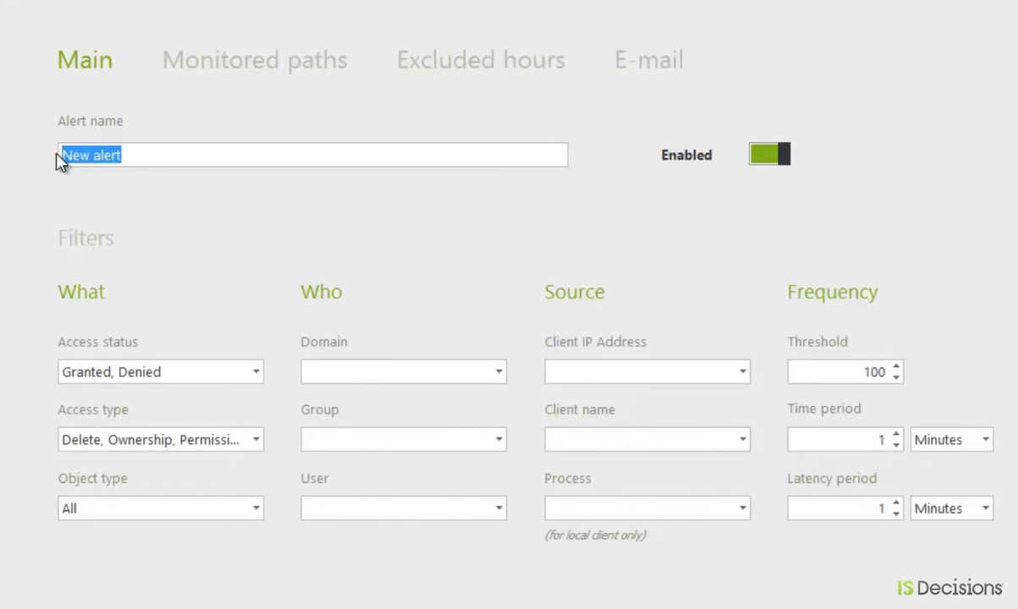
text(Mass access Alice)
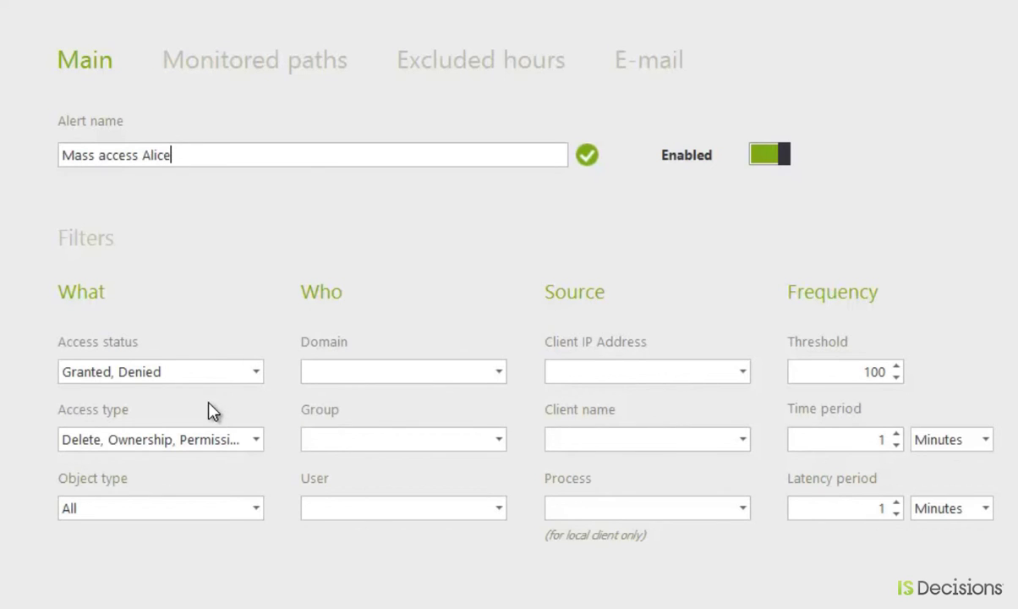
click(361, 506)
text(Alice)
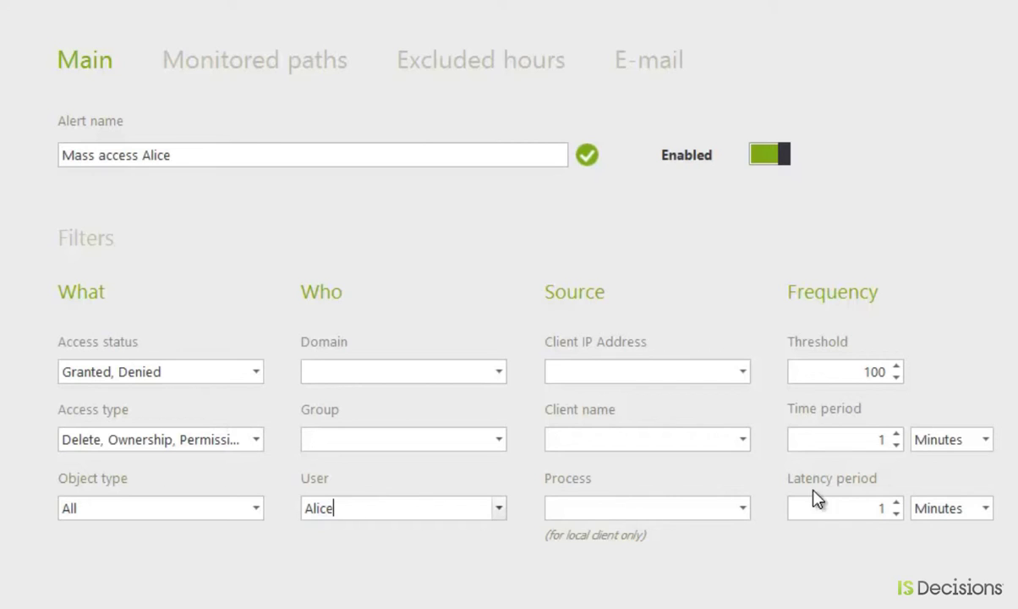
Step: Set the threshold to 25 accesses within a 30-second time period
click(862, 372)
double_click(874, 373)
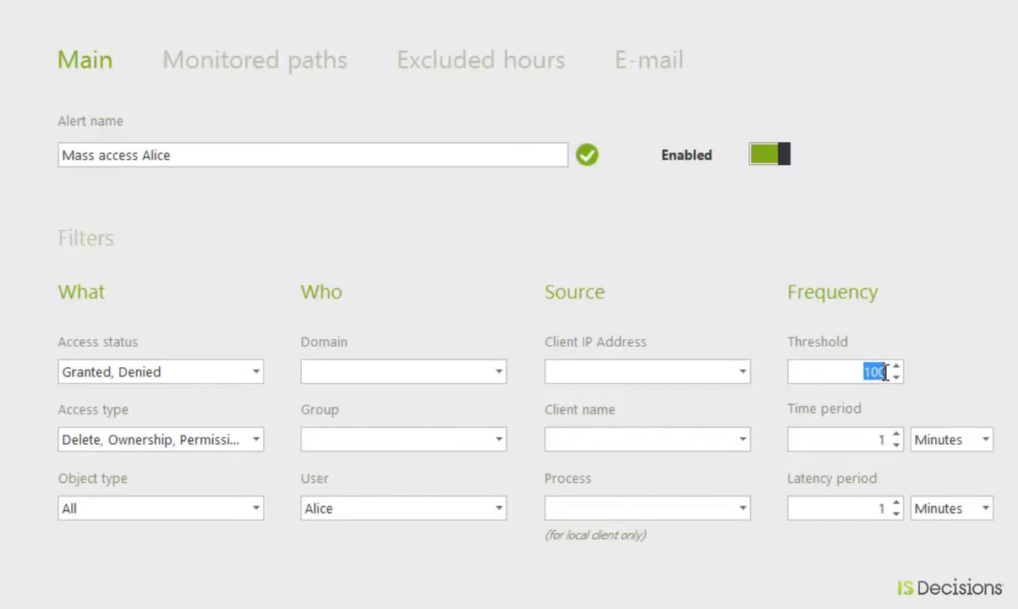
text(25)
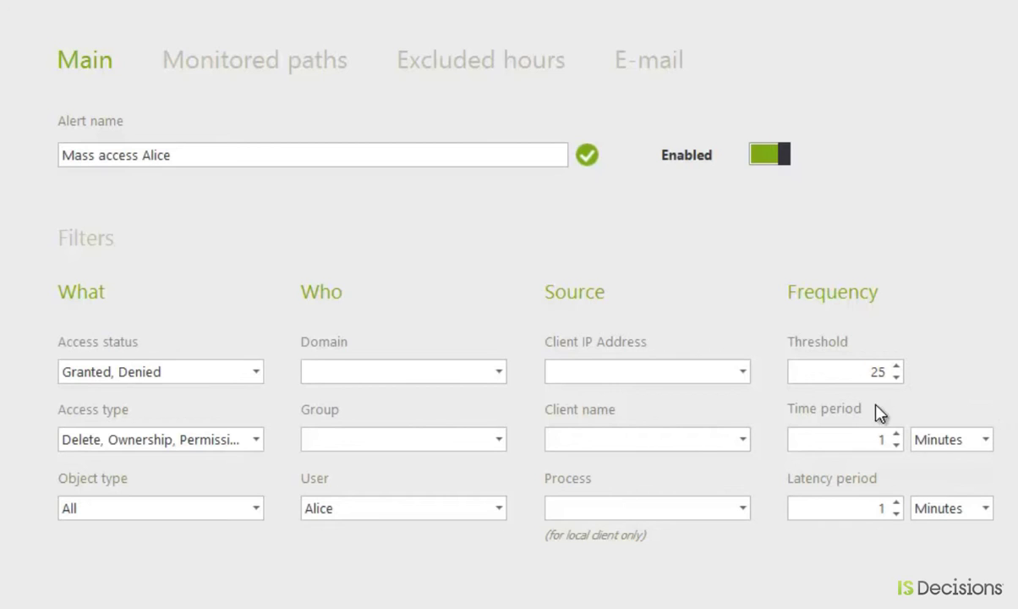
click(917, 442)
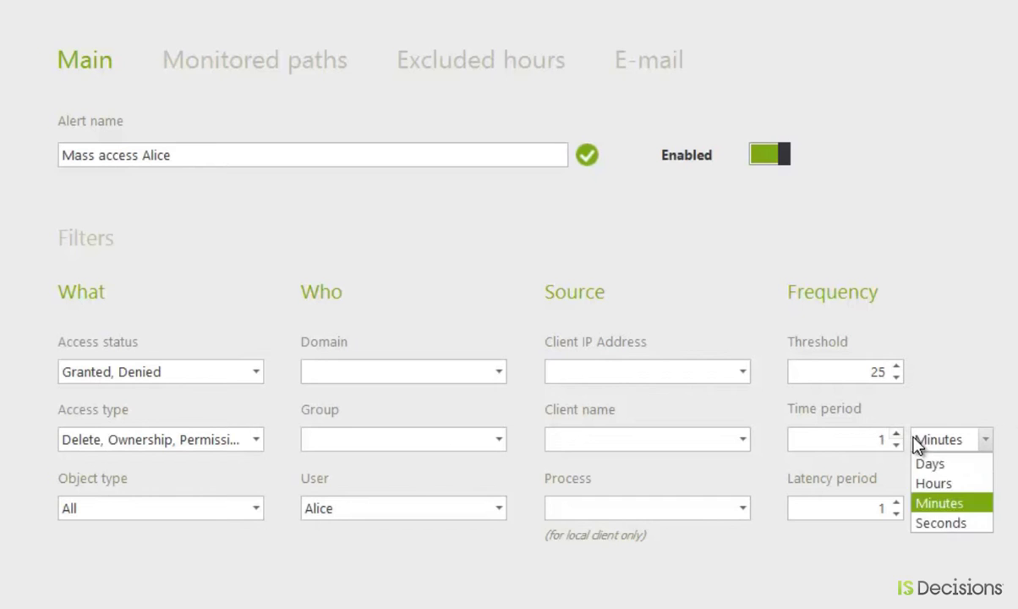
click(941, 522)
double_click(879, 440)
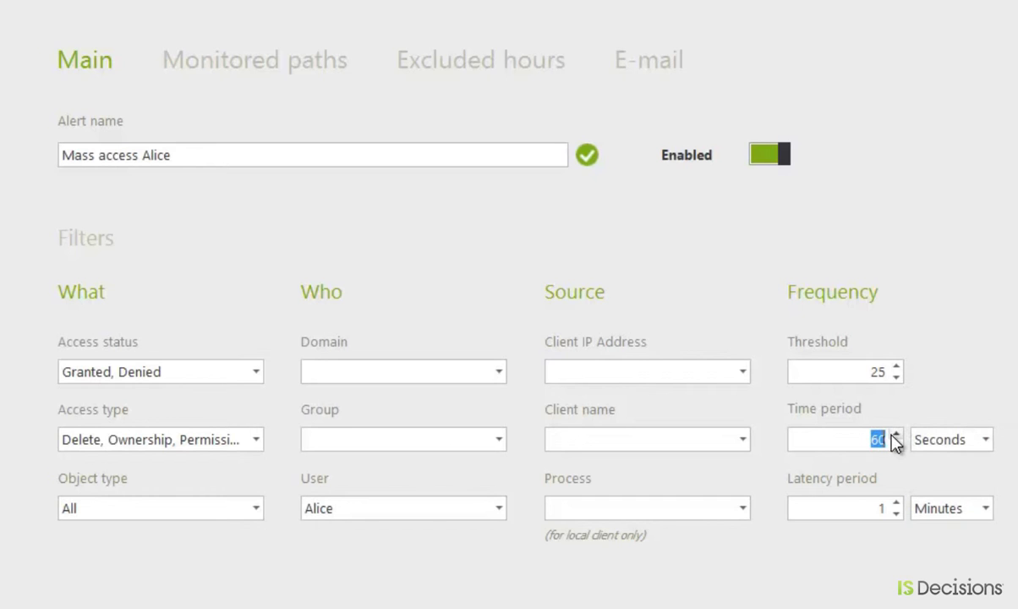
text(30)
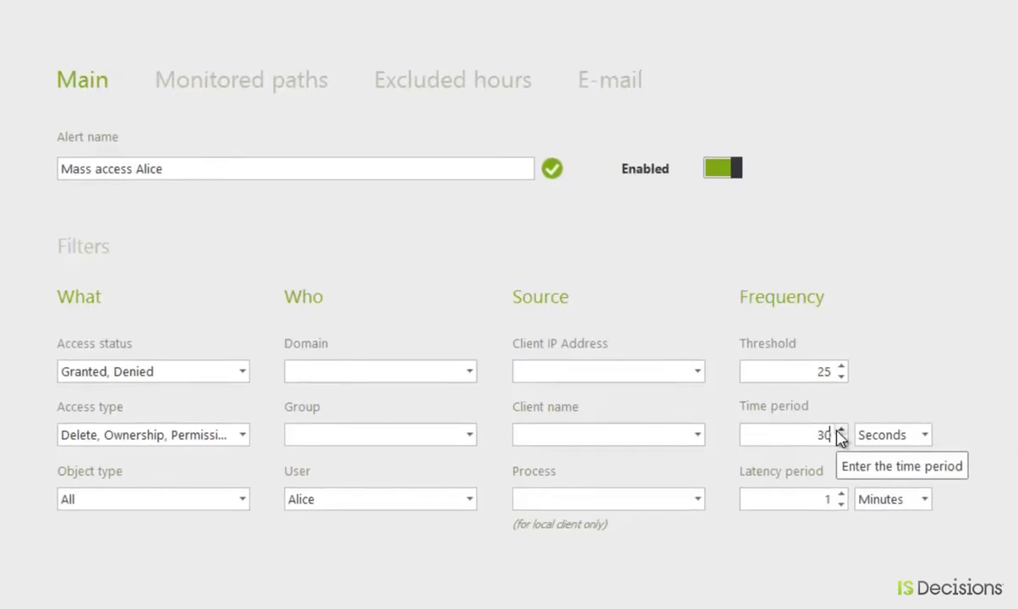
click(296, 72)
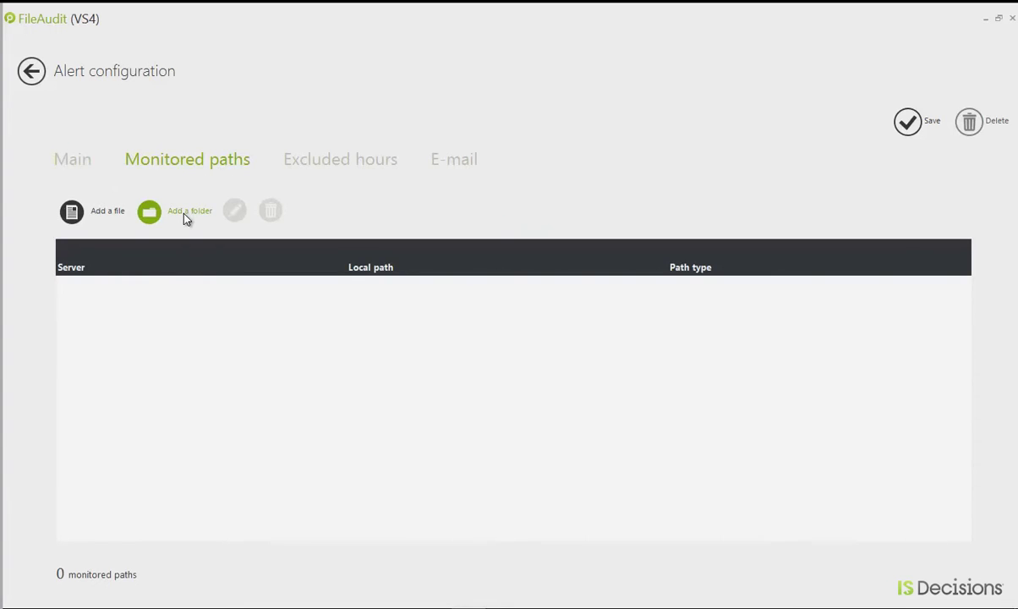
Step: Add a single * wildcard mask as the monitored path and show the e-mail settings
click(188, 217)
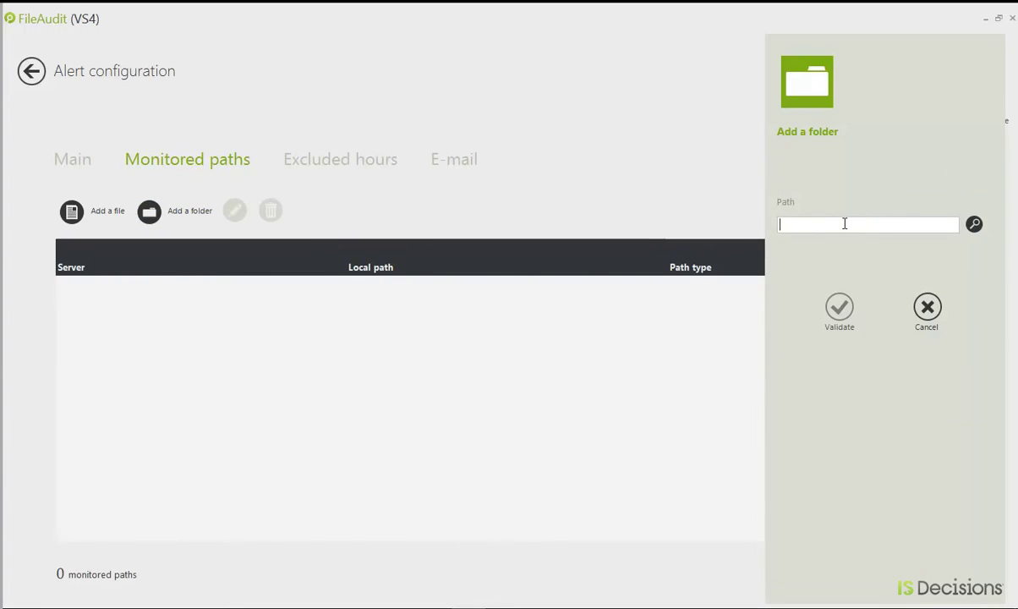
text(\)
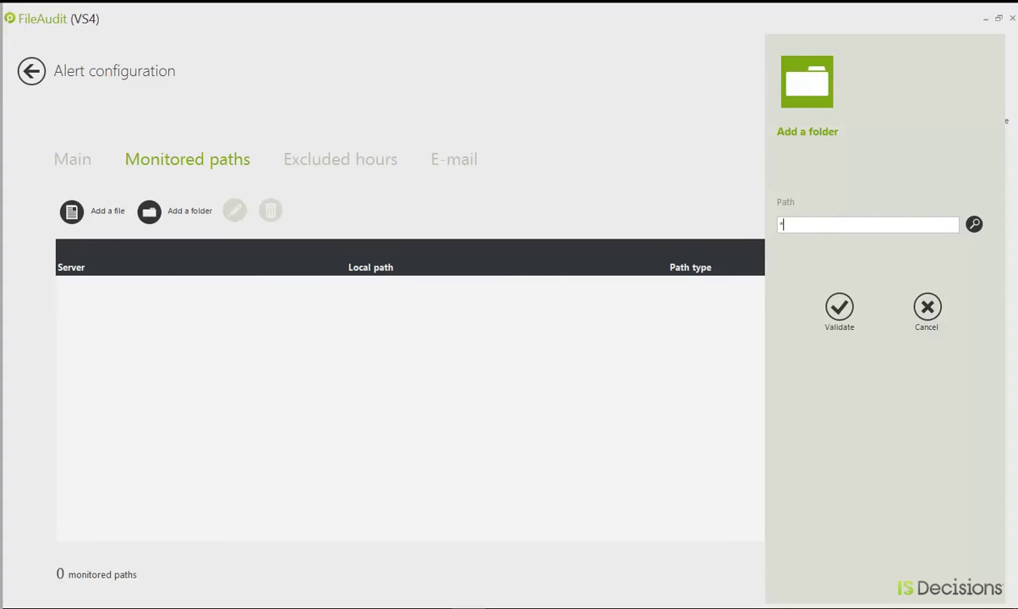
click(840, 310)
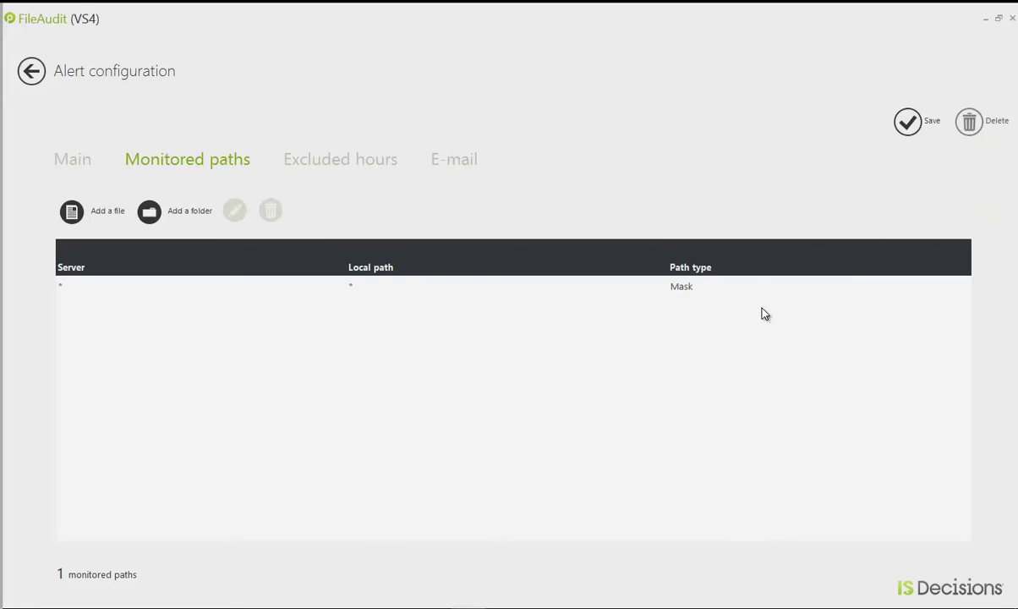
click(457, 166)
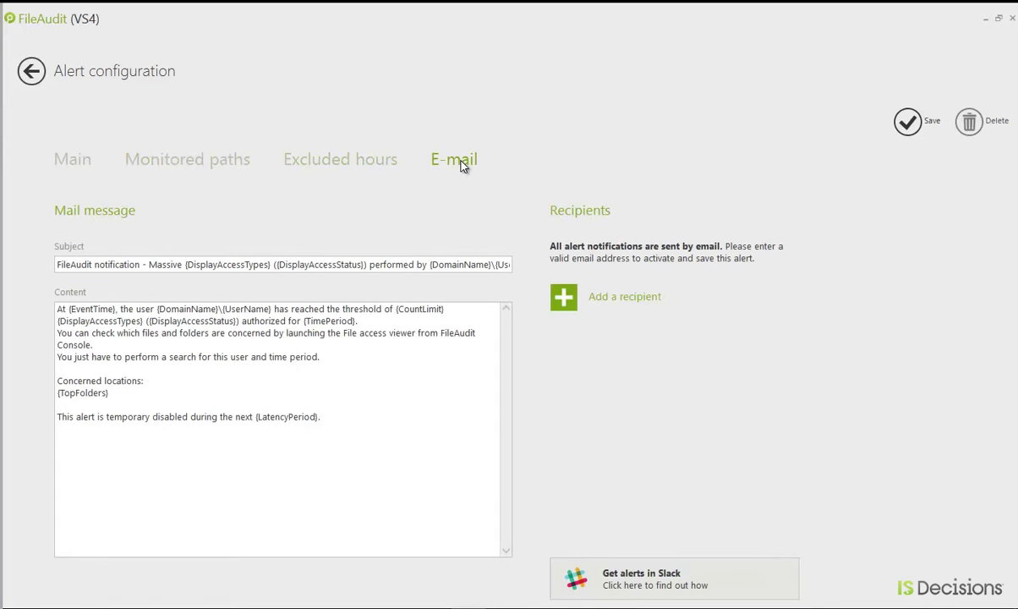
Step: Add the saved admin recipient to the mass-access alert's notifications
click(611, 298)
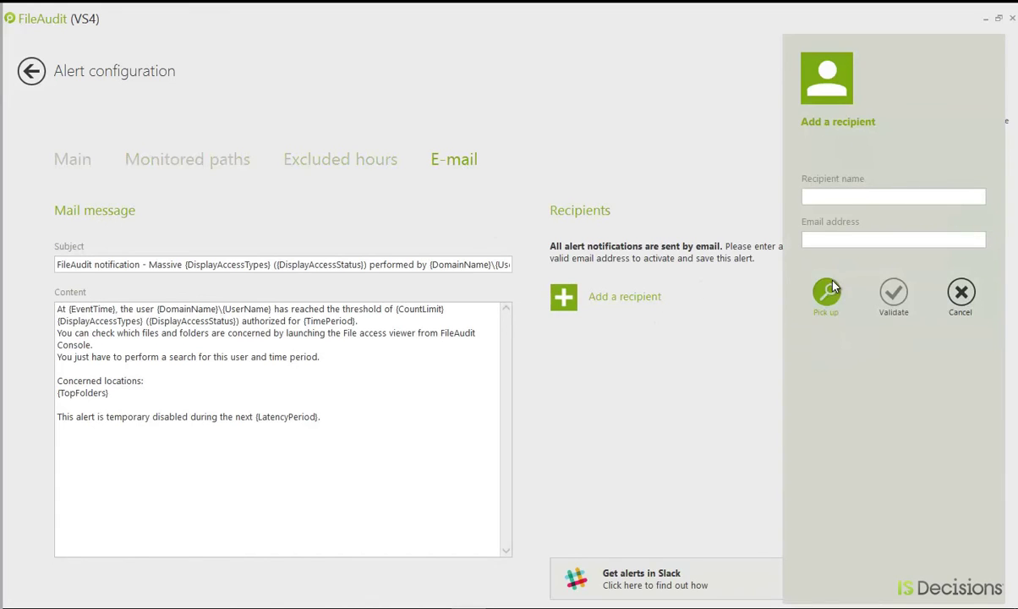
click(829, 291)
click(199, 168)
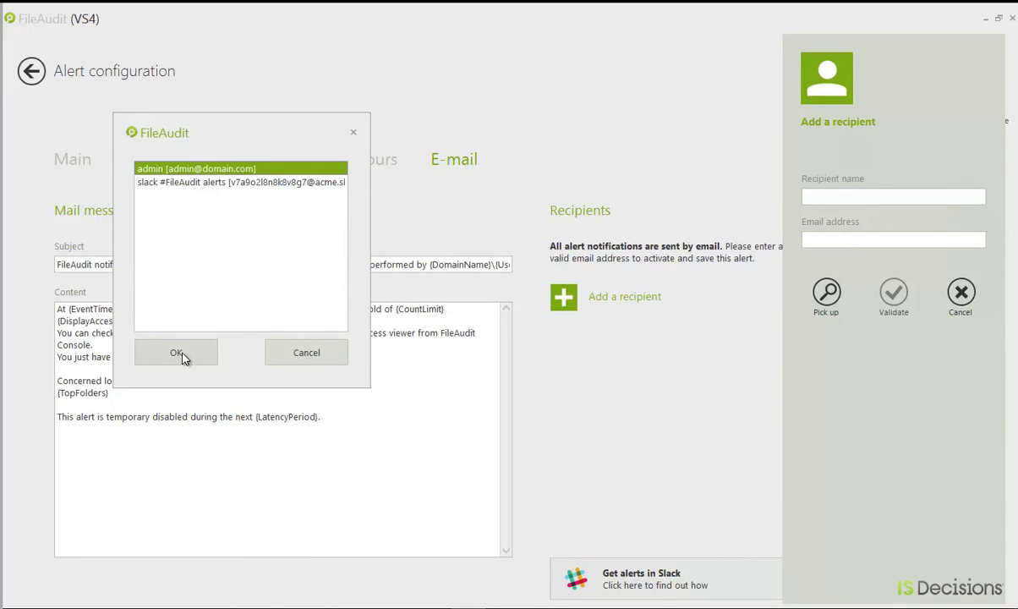
click(180, 354)
click(894, 292)
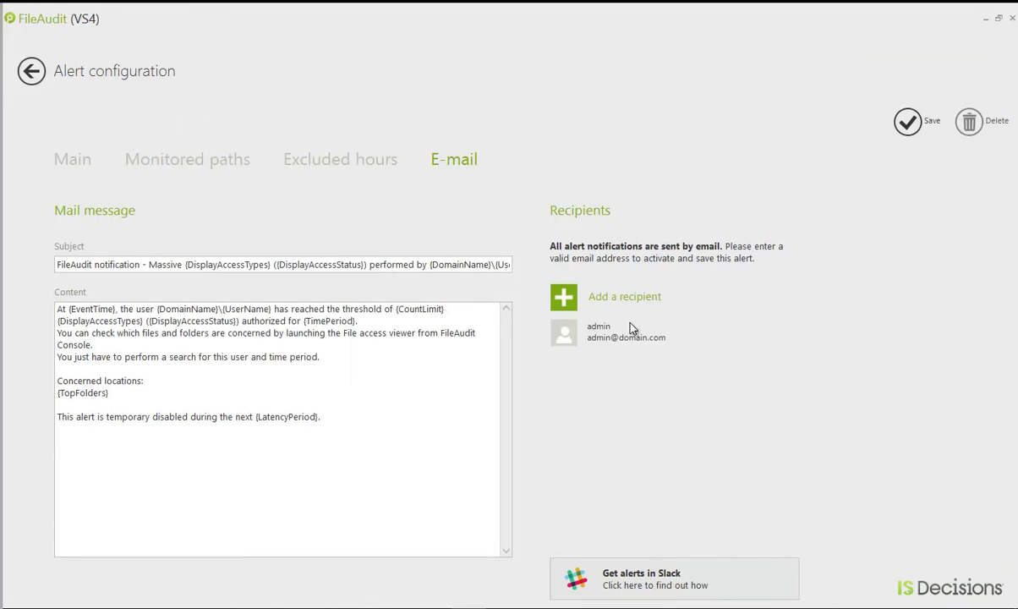
Step: Add the Slack alerts channel recipient, save the alert, and return to the home page
click(642, 299)
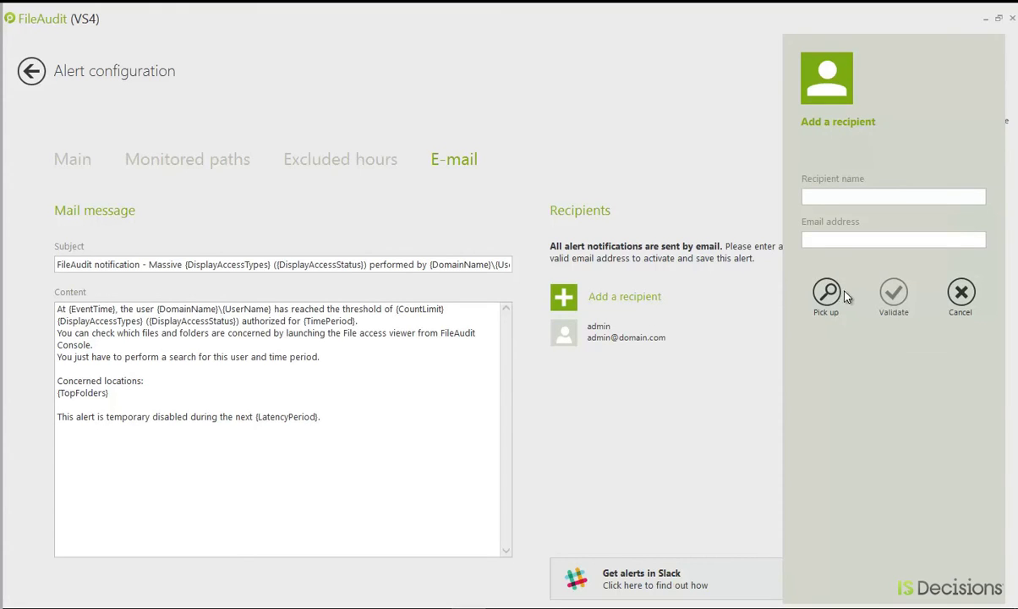
click(819, 289)
click(211, 203)
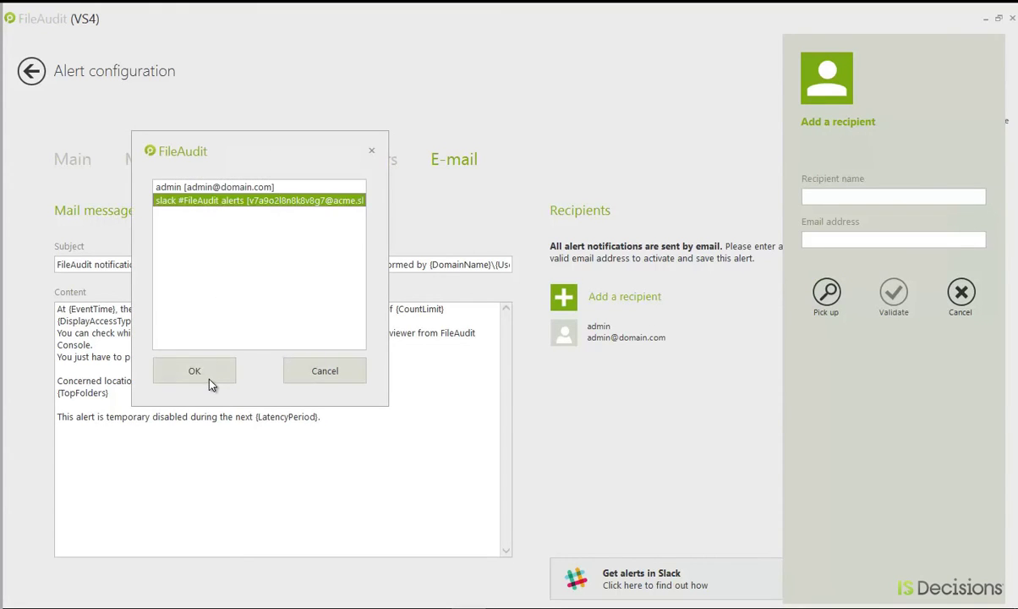
click(197, 365)
click(900, 306)
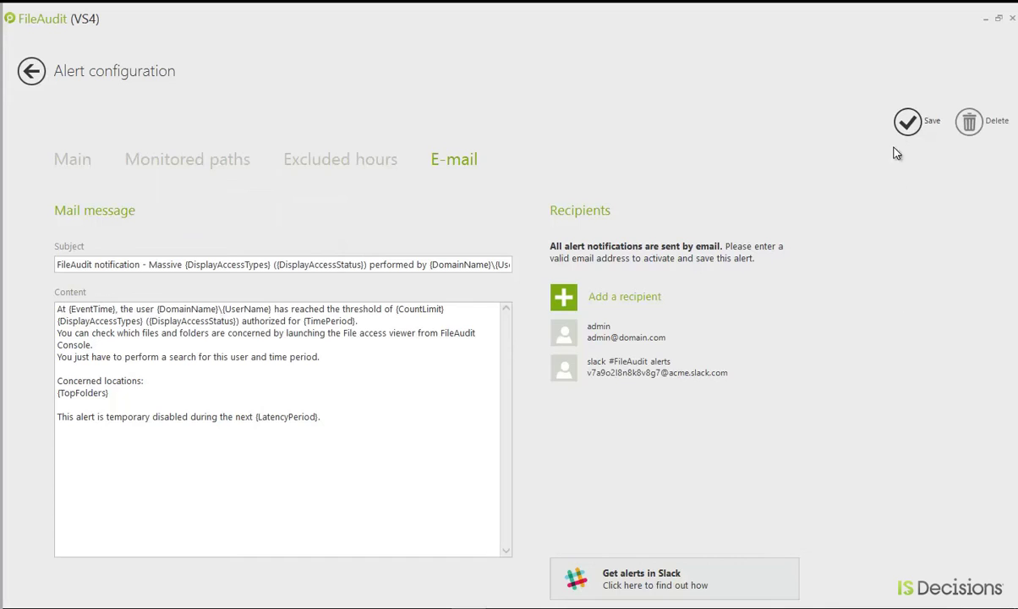
click(903, 126)
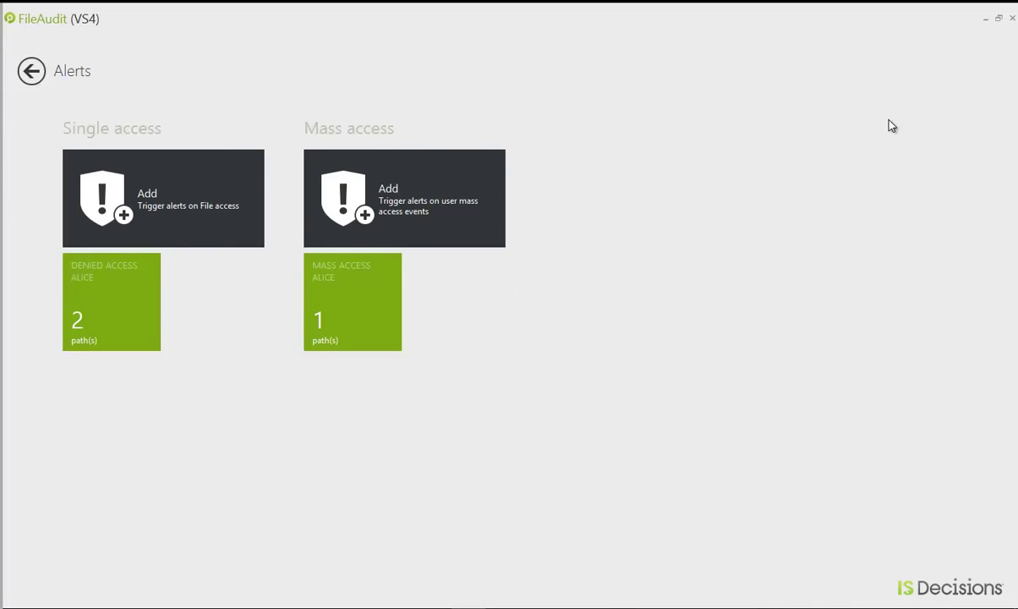
click(32, 73)
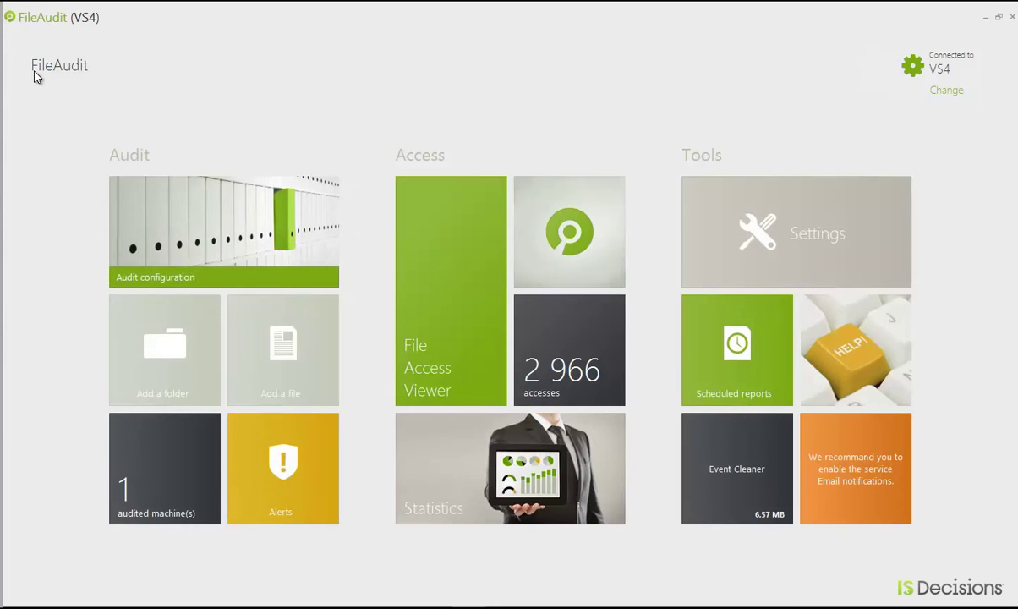